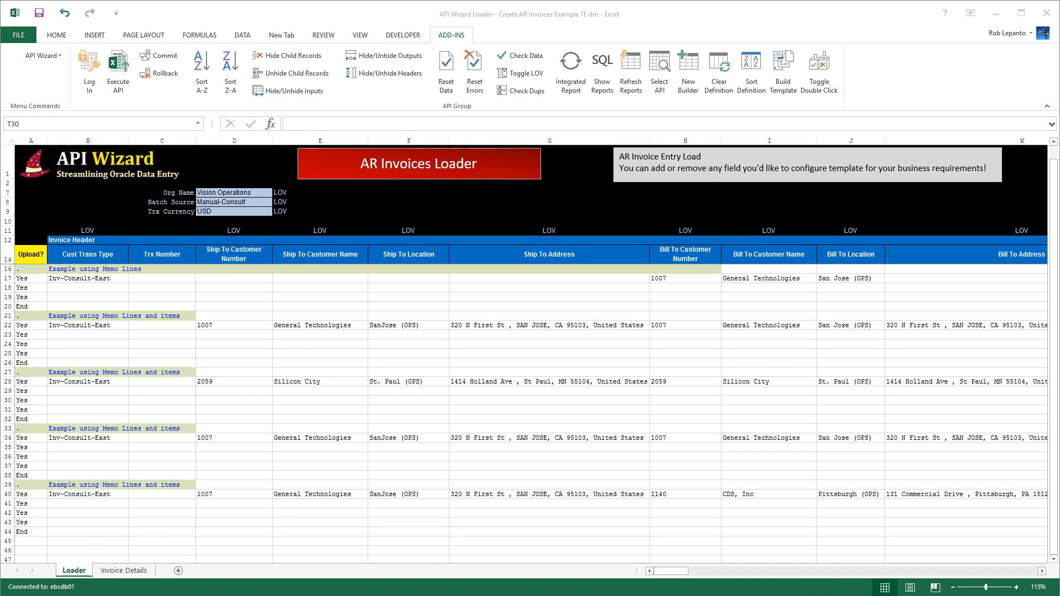
# Review the invoice header's transaction type, ship-to and bill-to customer, location and address columns across the example invoices
pyautogui.click(398, 306)
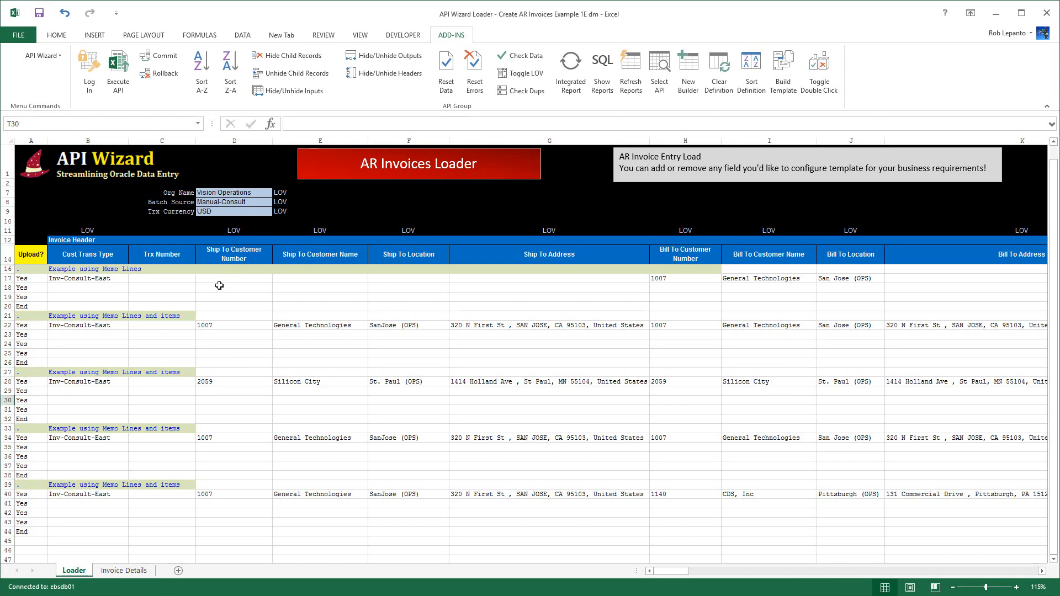
pyautogui.moveTo(121, 258); pyautogui.dragTo(911, 505)
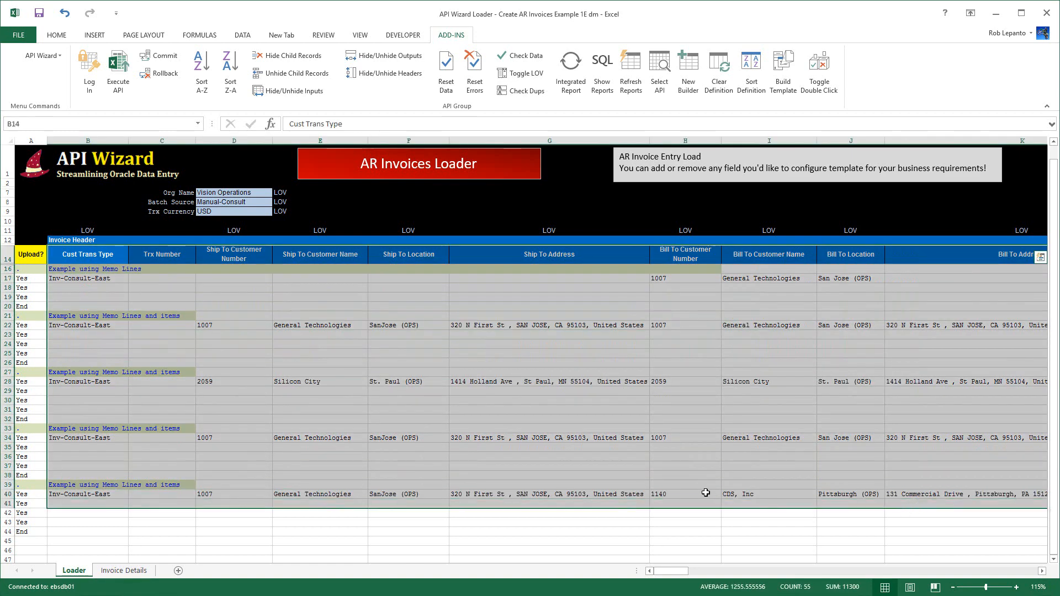
pyautogui.moveTo(116, 280); pyautogui.dragTo(128, 516)
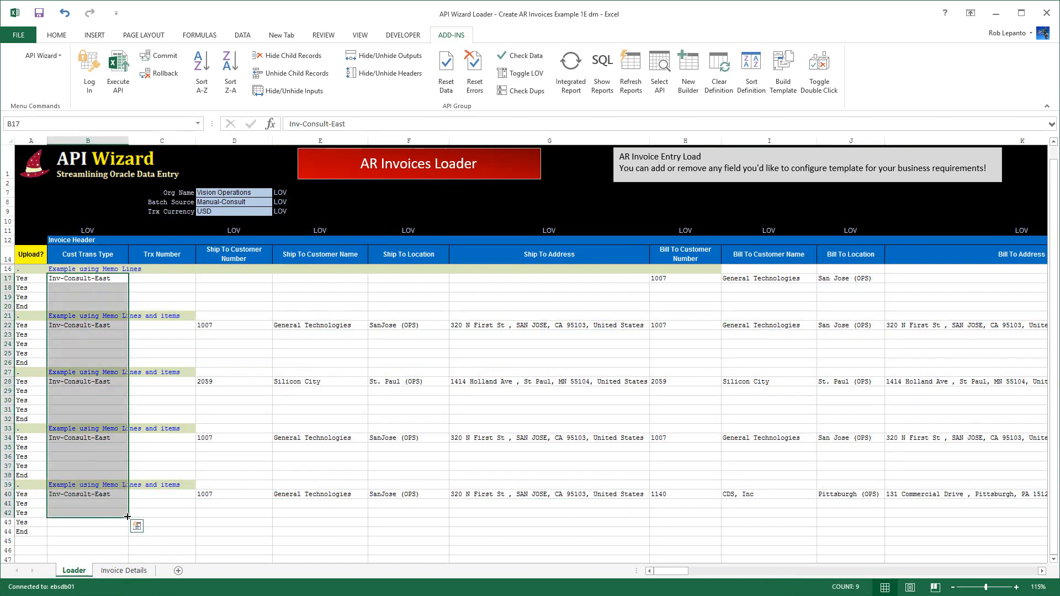
pyautogui.moveTo(331, 279); pyautogui.dragTo(608, 513)
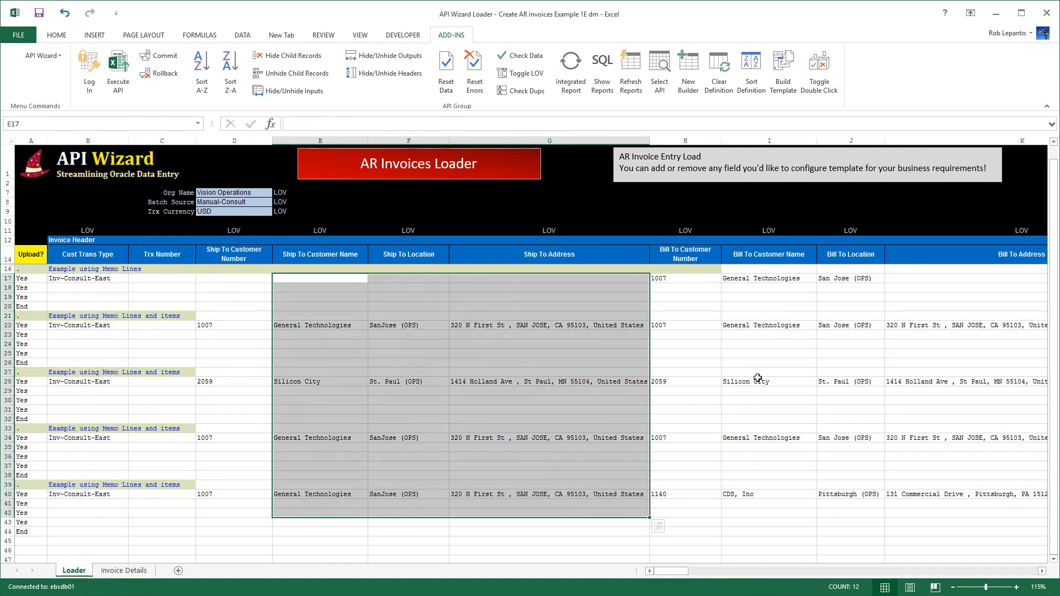
pyautogui.moveTo(754, 280); pyautogui.dragTo(1005, 518)
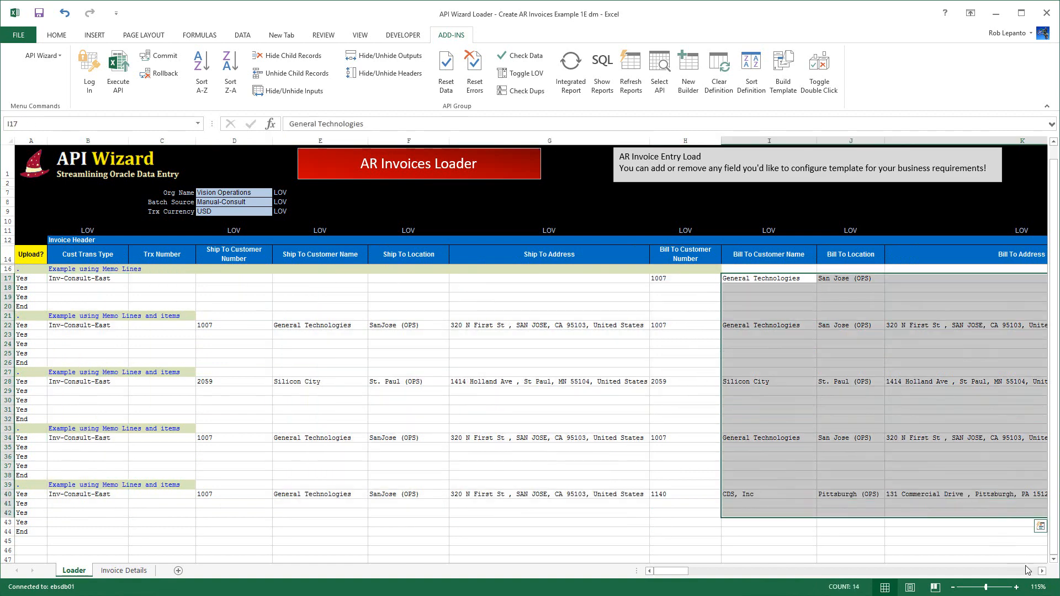
# Review the header's Reference, PO Number, Salesrep, GL Date, Trx Date and Terms columns for the example invoices
pyautogui.click(1041, 571)
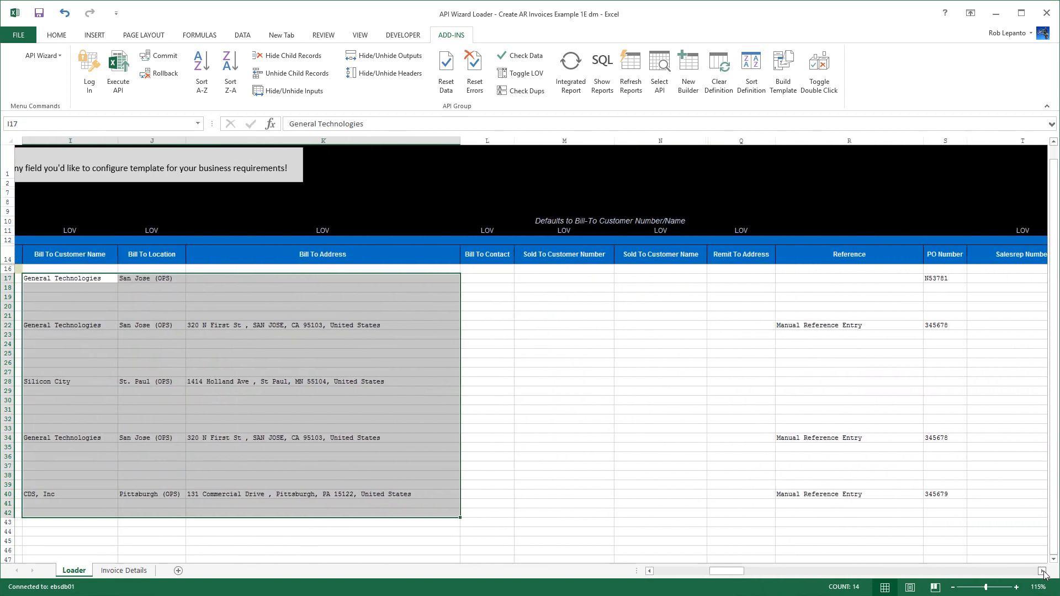
pyautogui.click(1042, 571)
pyautogui.click(1042, 572)
pyautogui.click(1042, 572)
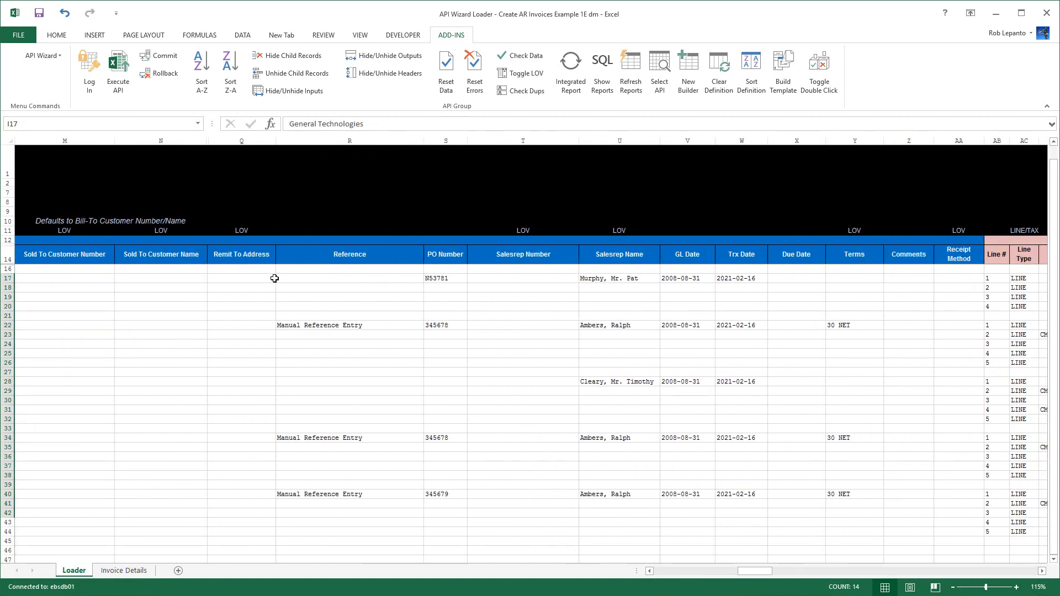
pyautogui.moveTo(319, 281); pyautogui.dragTo(624, 514)
pyautogui.moveTo(445, 280); pyautogui.dragTo(436, 510)
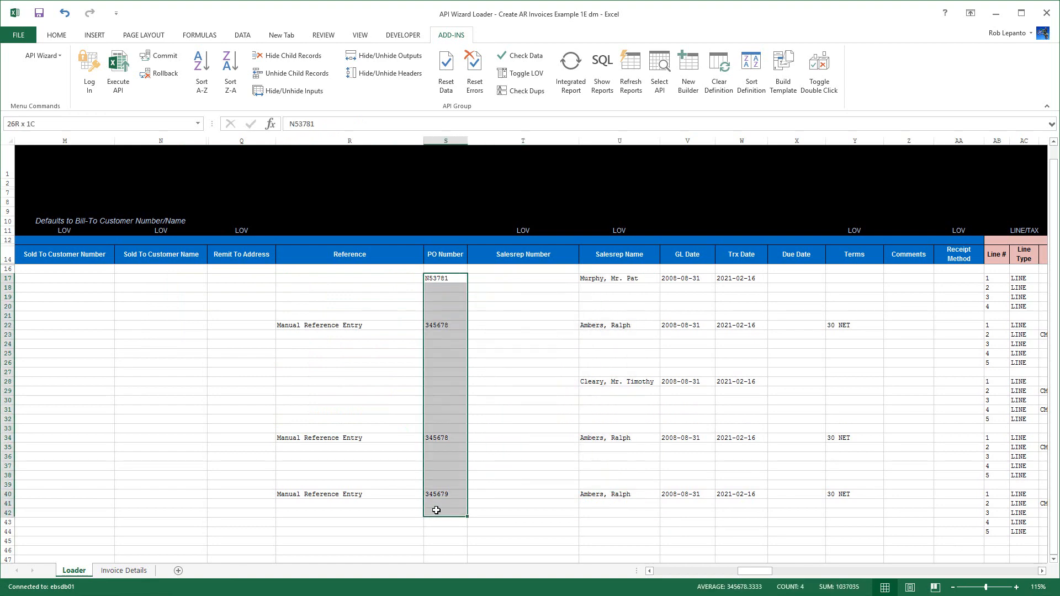
pyautogui.moveTo(709, 278); pyautogui.dragTo(757, 545)
pyautogui.scroll(2, 885, 403)
pyautogui.moveTo(857, 290); pyautogui.dragTo(860, 474)
pyautogui.click(842, 470)
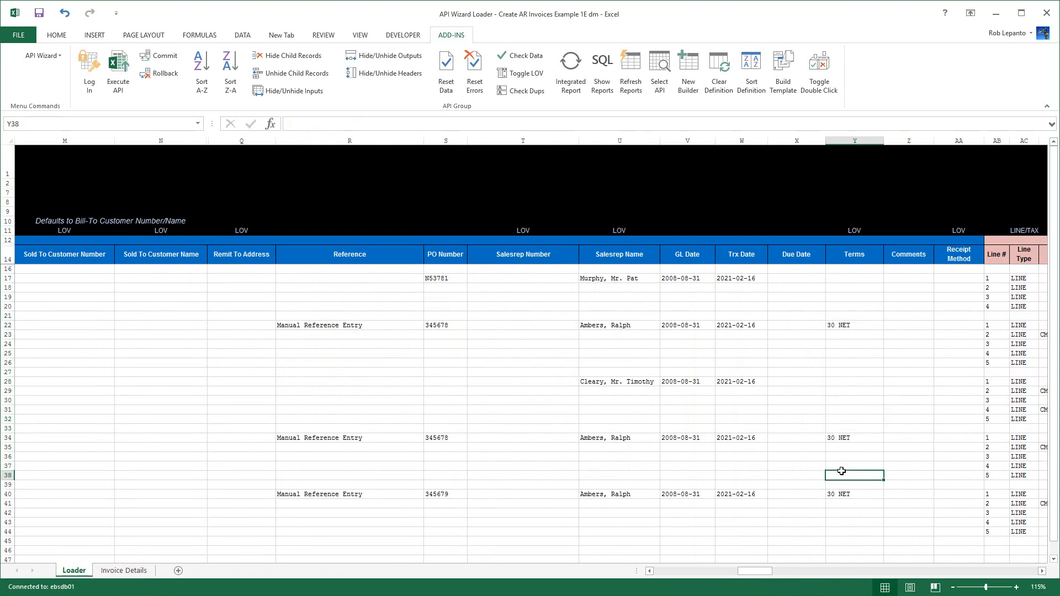
# Examine the Invoice Lines section, including line numbers, items, memo lines, descriptions, quantities, unit prices and extended prices
pyautogui.press('Right')
pyautogui.press('Right')
pyautogui.press('Right')
pyautogui.press('Right')
pyautogui.press('Right')
pyautogui.press('Right')
pyautogui.press('Right')
pyautogui.press('Right')
pyautogui.press('Right')
pyautogui.press('Right')
pyautogui.press('Right')
pyautogui.press('Right')
pyautogui.press('Right')
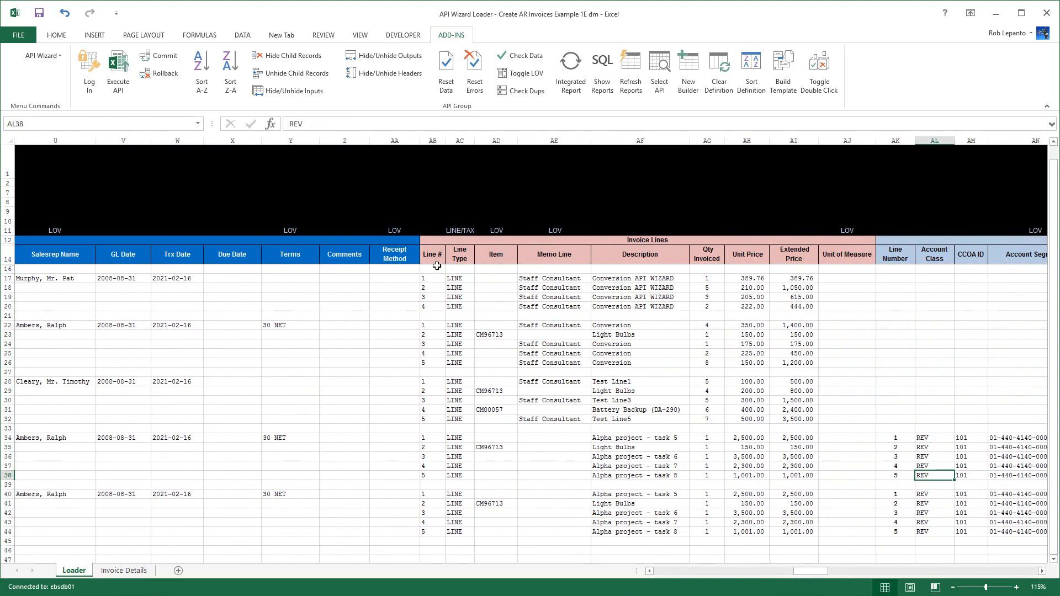
pyautogui.moveTo(435, 270); pyautogui.dragTo(819, 527)
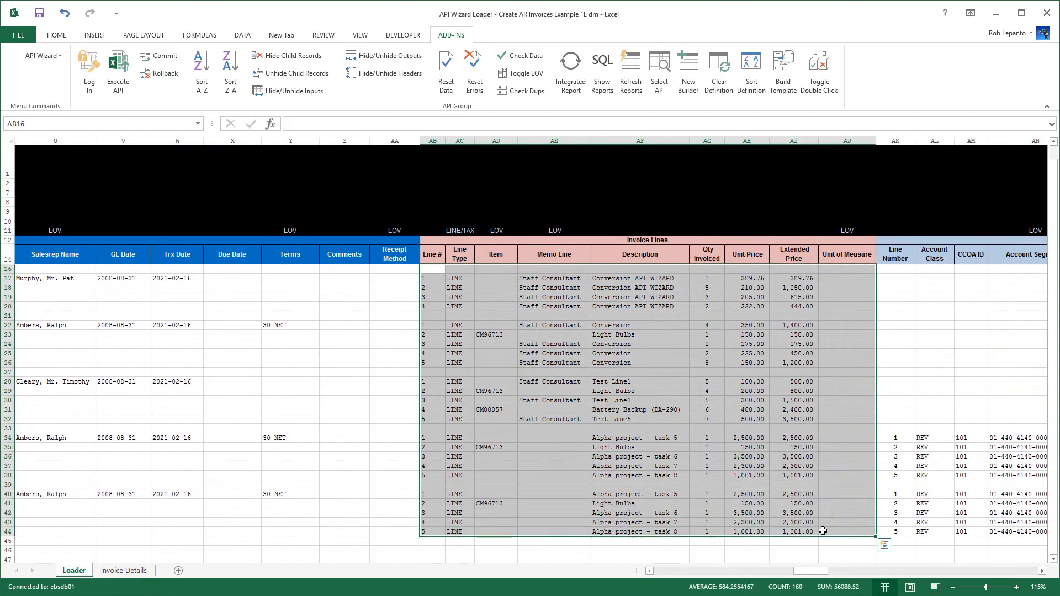
pyautogui.click(605, 429)
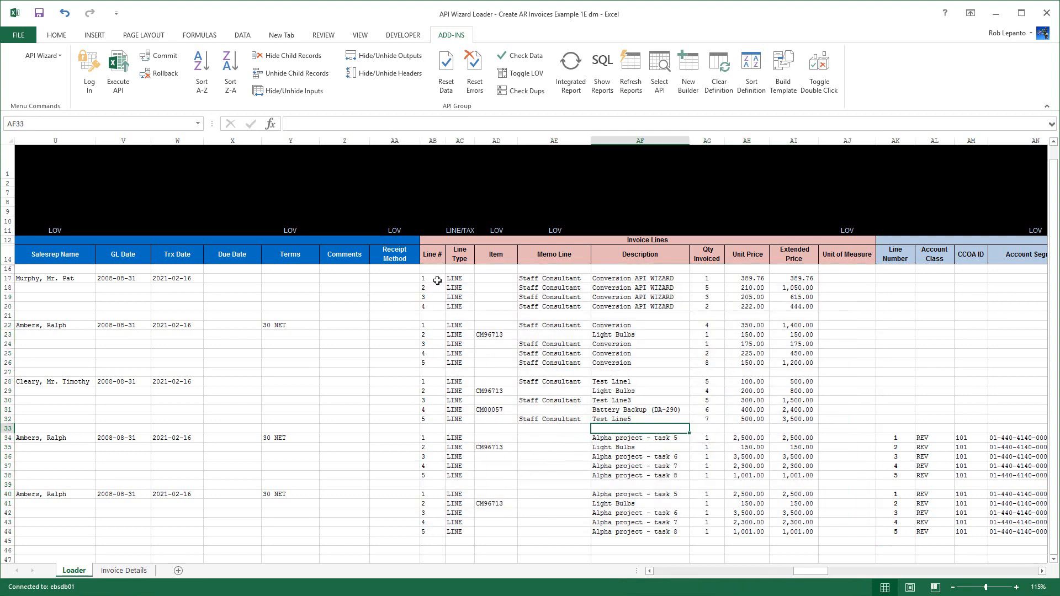
pyautogui.moveTo(430, 278); pyautogui.dragTo(439, 309)
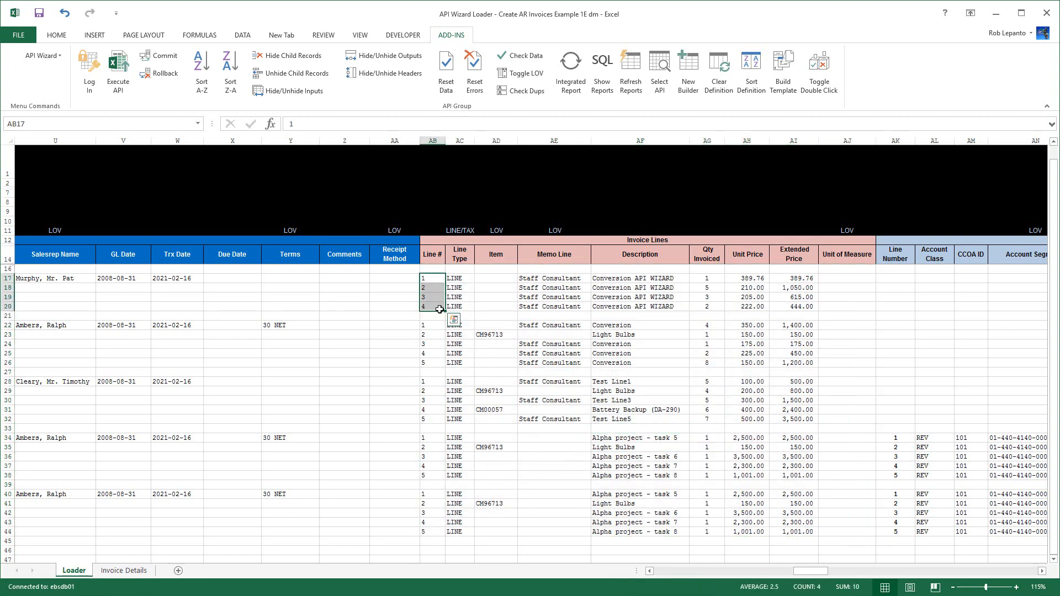
pyautogui.click(547, 277)
pyautogui.moveTo(547, 277); pyautogui.dragTo(663, 307)
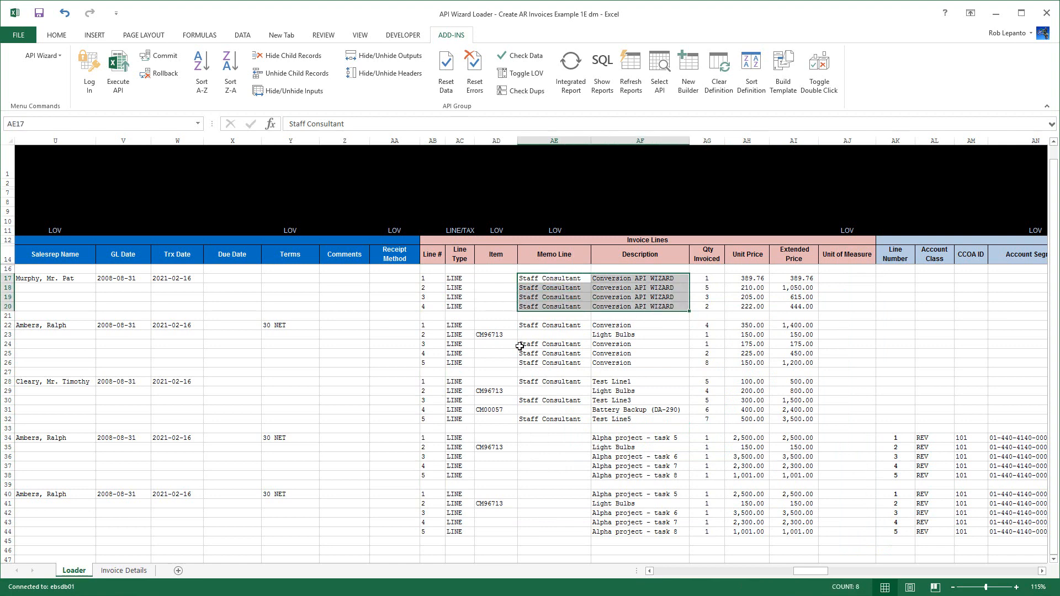
pyautogui.moveTo(500, 287); pyautogui.dragTo(484, 483)
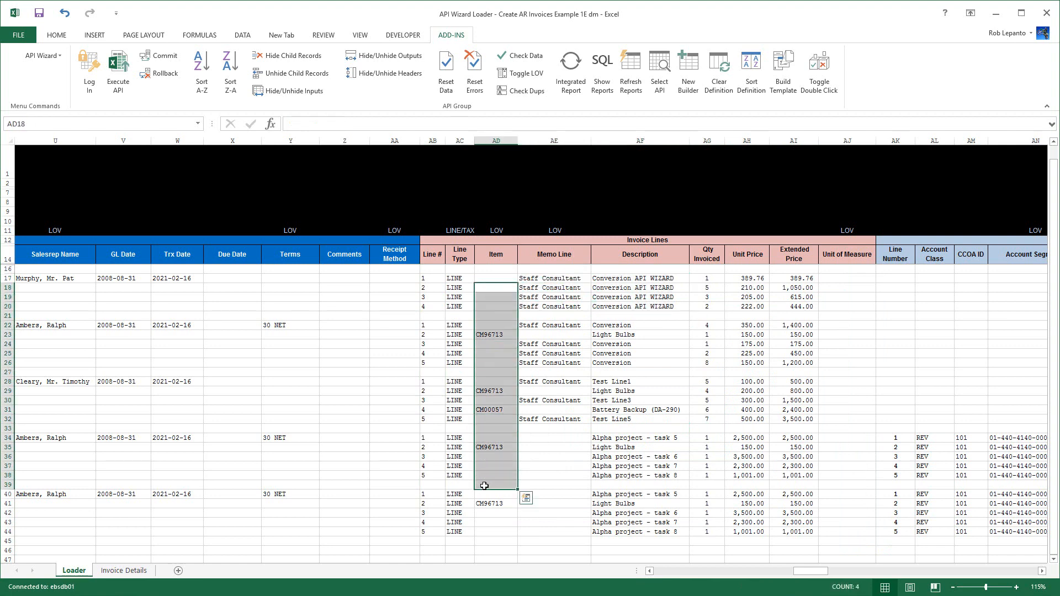
pyautogui.moveTo(705, 279); pyautogui.dragTo(785, 303)
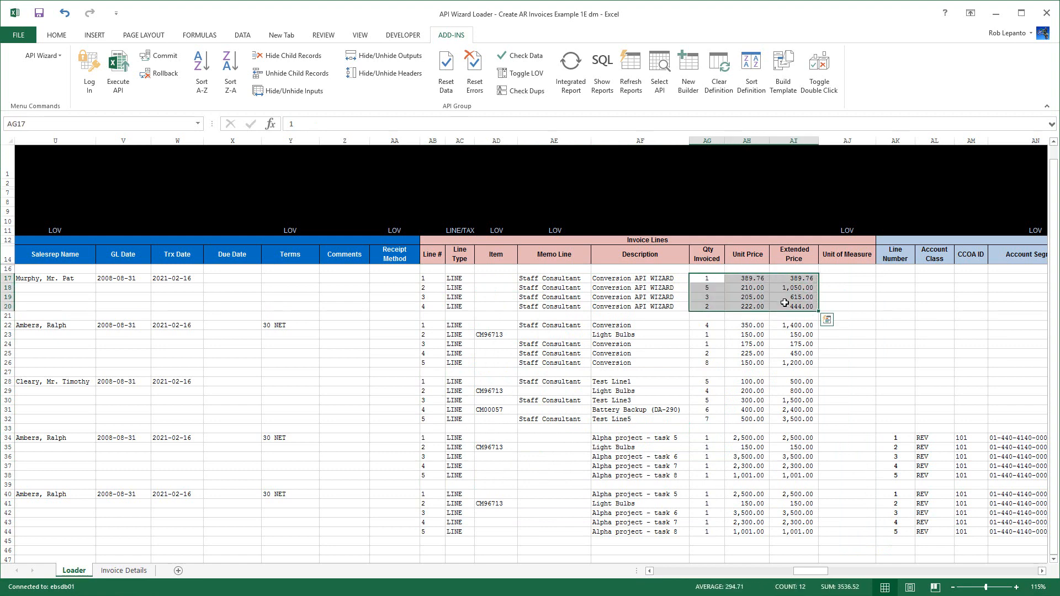
# Examine the Distributions section, comparing the blank rows of the first invoices with the account entries in rows 34 to 38
pyautogui.hscroll(6, 809, 570)
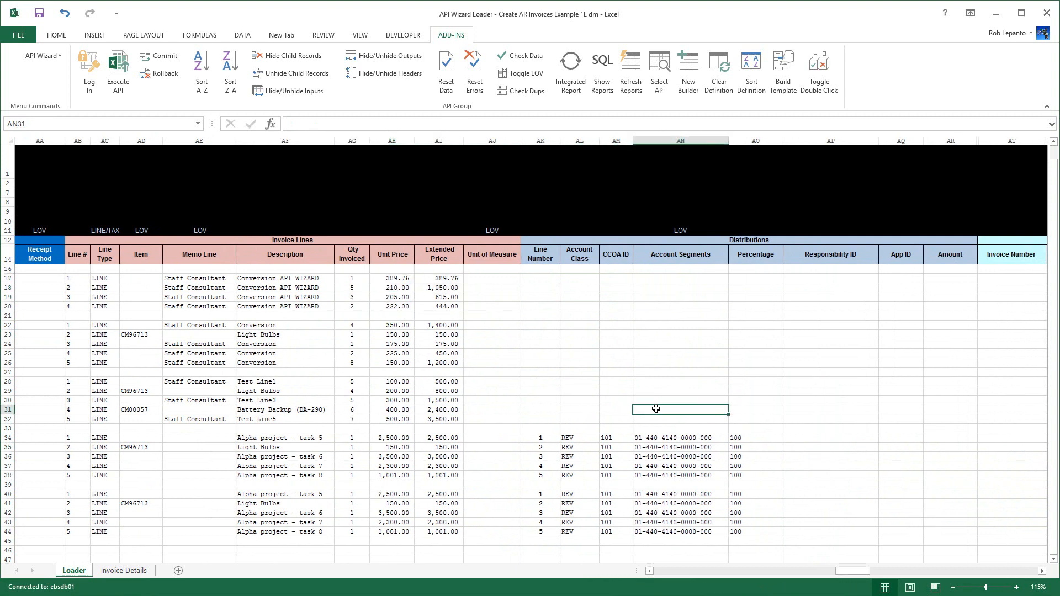
pyautogui.moveTo(549, 279); pyautogui.dragTo(937, 331)
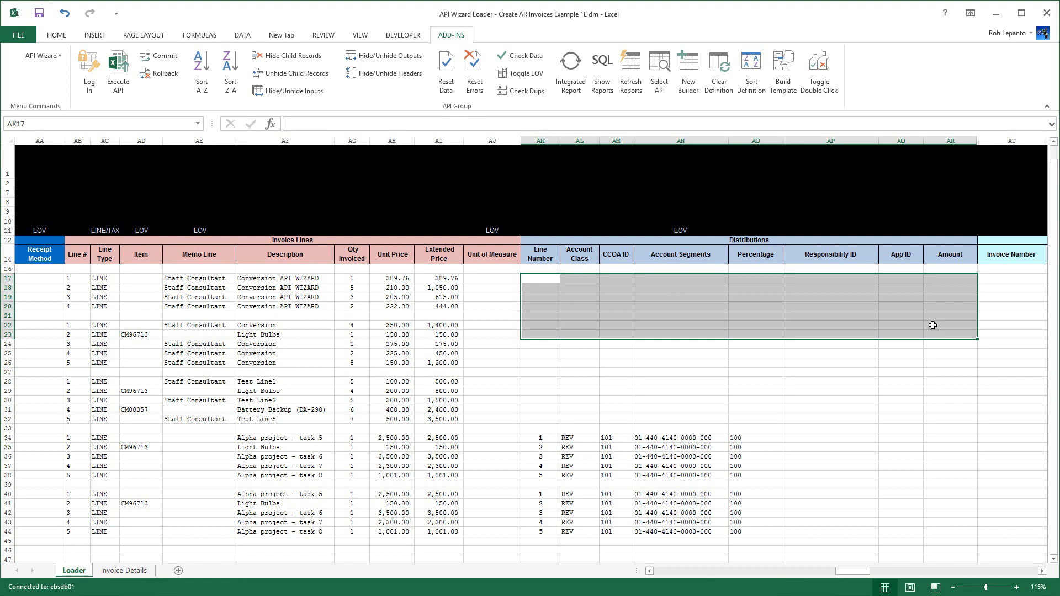
pyautogui.click(552, 438)
pyautogui.moveTo(587, 432); pyautogui.dragTo(738, 472)
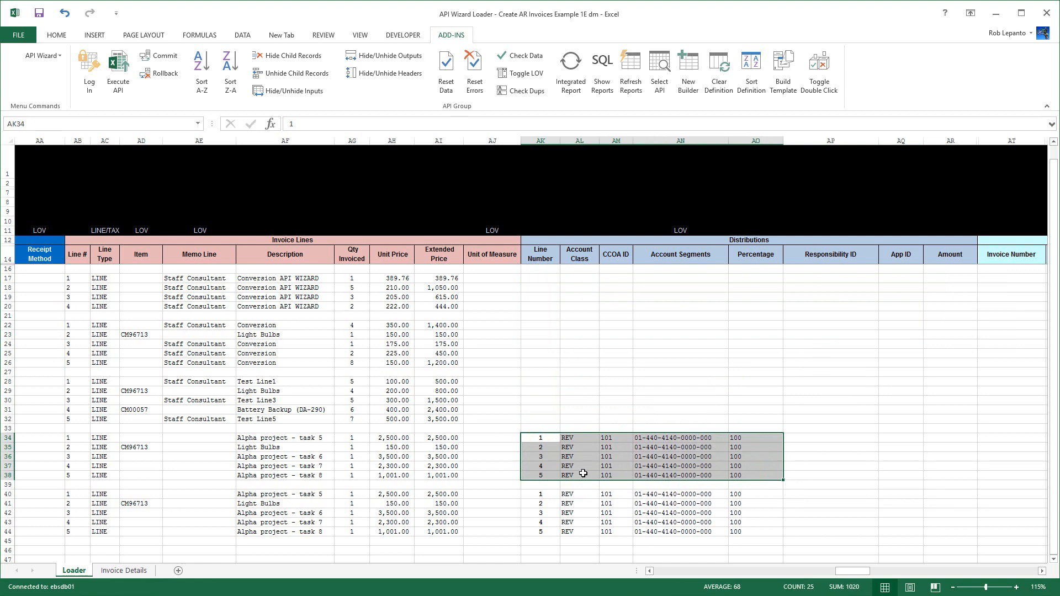
# Inspect the first invoice's line numbers and the Extended Price formula in AI17, leaving the formula as it is
pyautogui.moveTo(847, 571); pyautogui.dragTo(804, 575)
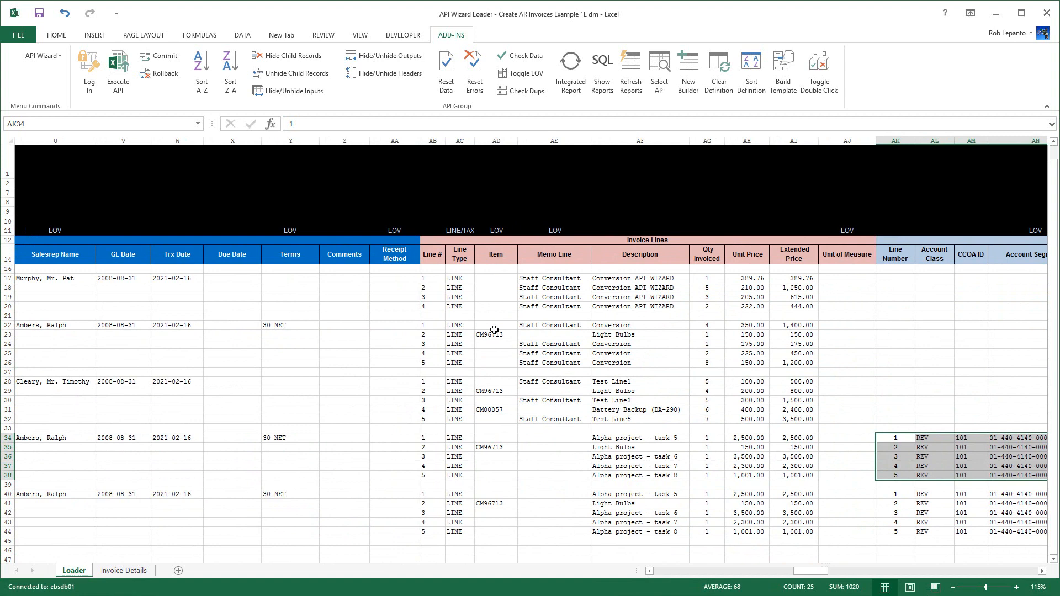
pyautogui.moveTo(434, 278); pyautogui.dragTo(435, 305)
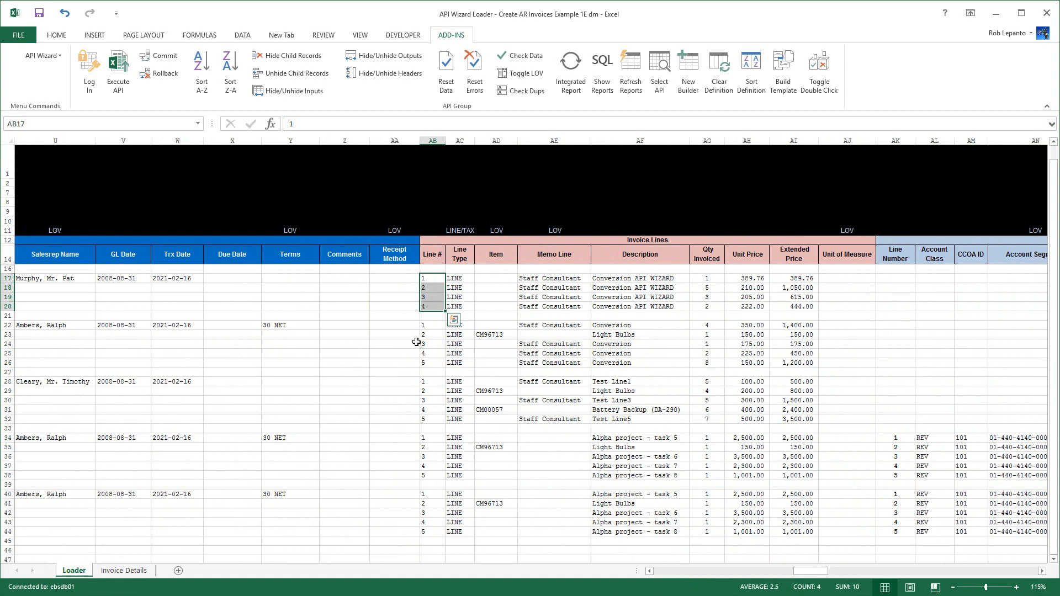
pyautogui.moveTo(806, 278); pyautogui.dragTo(804, 306)
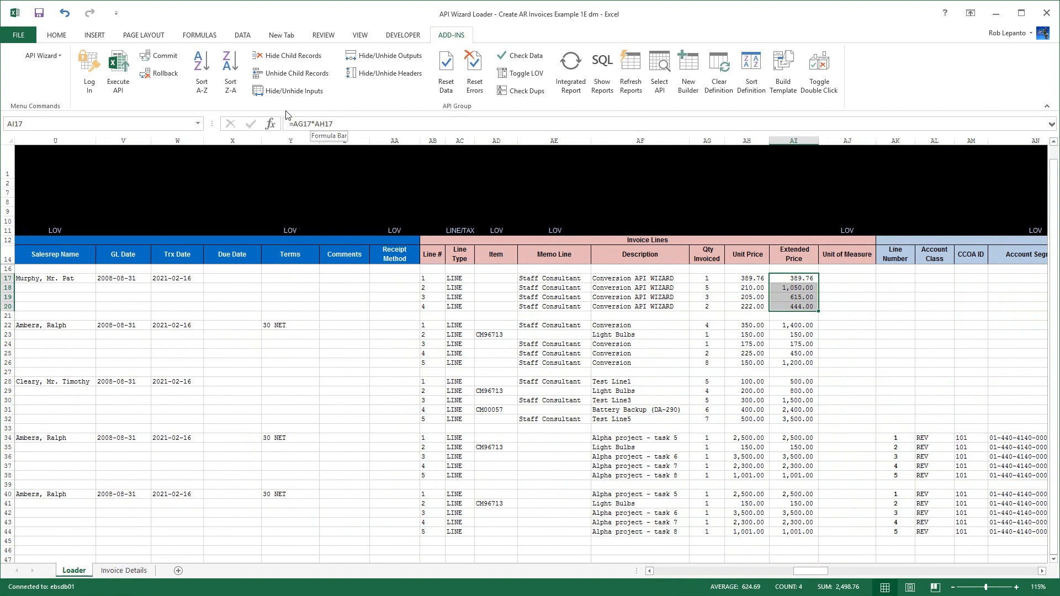
pyautogui.moveTo(333, 124); pyautogui.dragTo(291, 123)
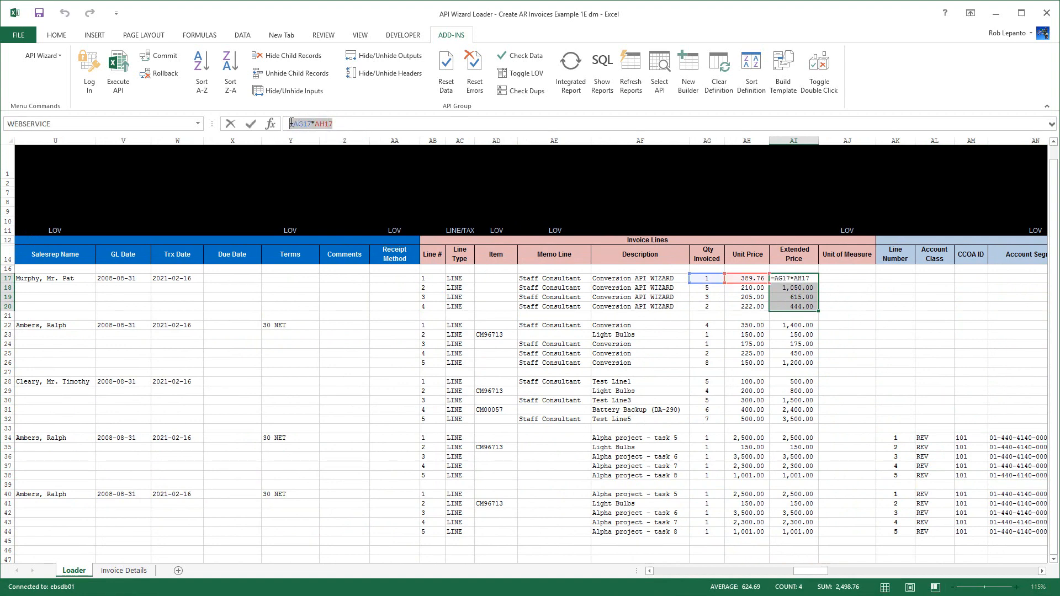
pyautogui.press('Escape')
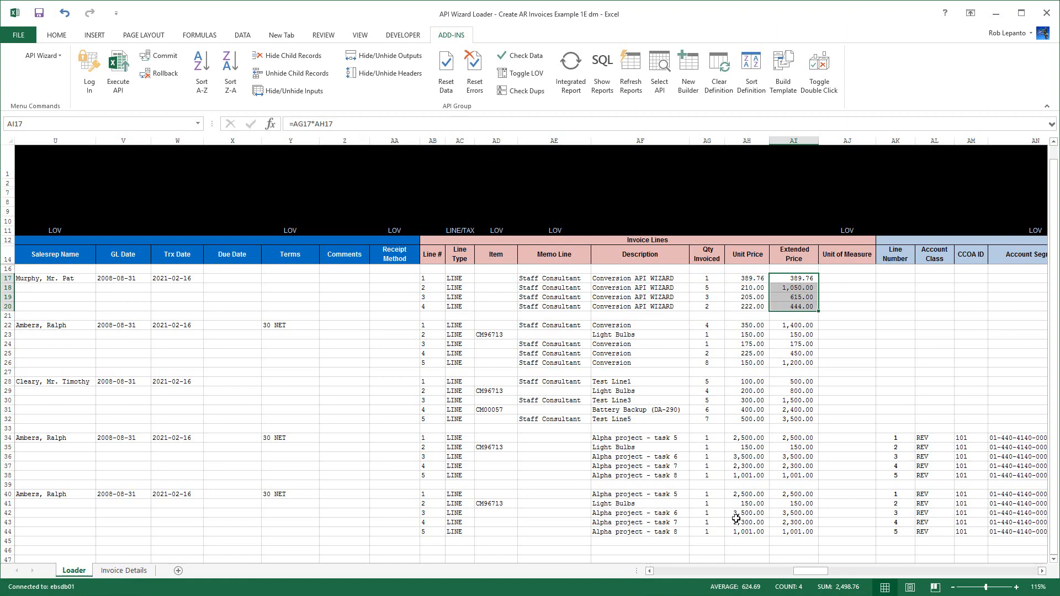
# Review the Org Name, Batch Source and Trx Currency settings above the invoice header, along with their LOV cells
pyautogui.click(678, 571)
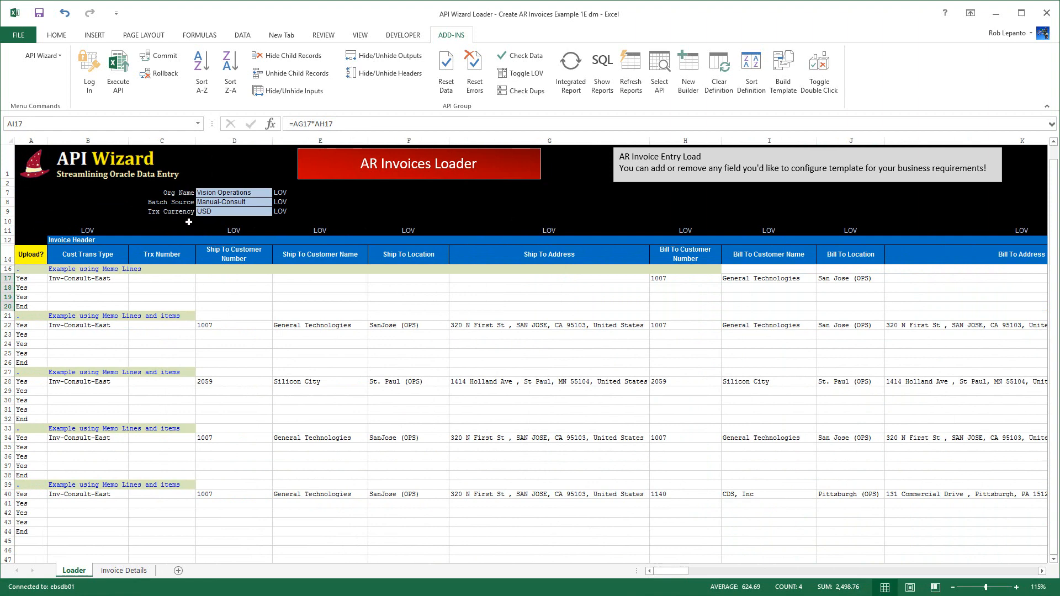
pyautogui.click(181, 193)
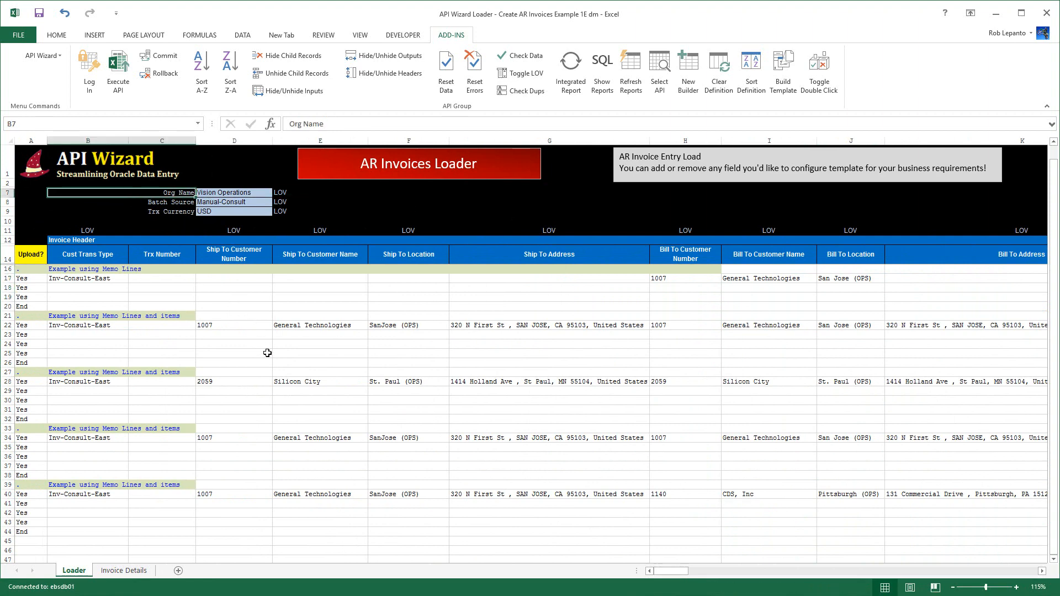
pyautogui.click(188, 204)
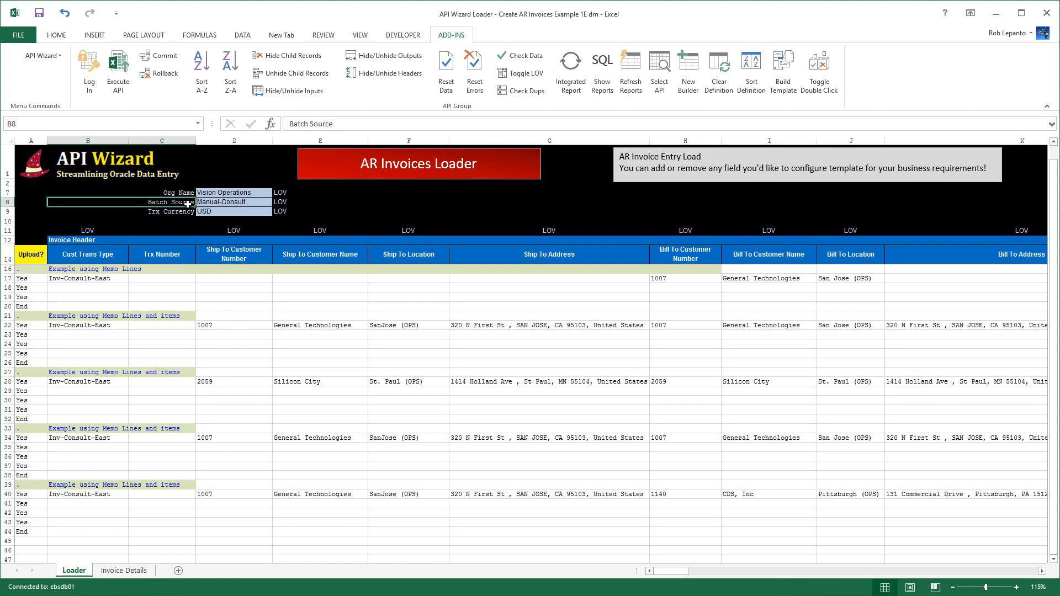
pyautogui.click(258, 211)
pyautogui.moveTo(279, 194); pyautogui.dragTo(281, 214)
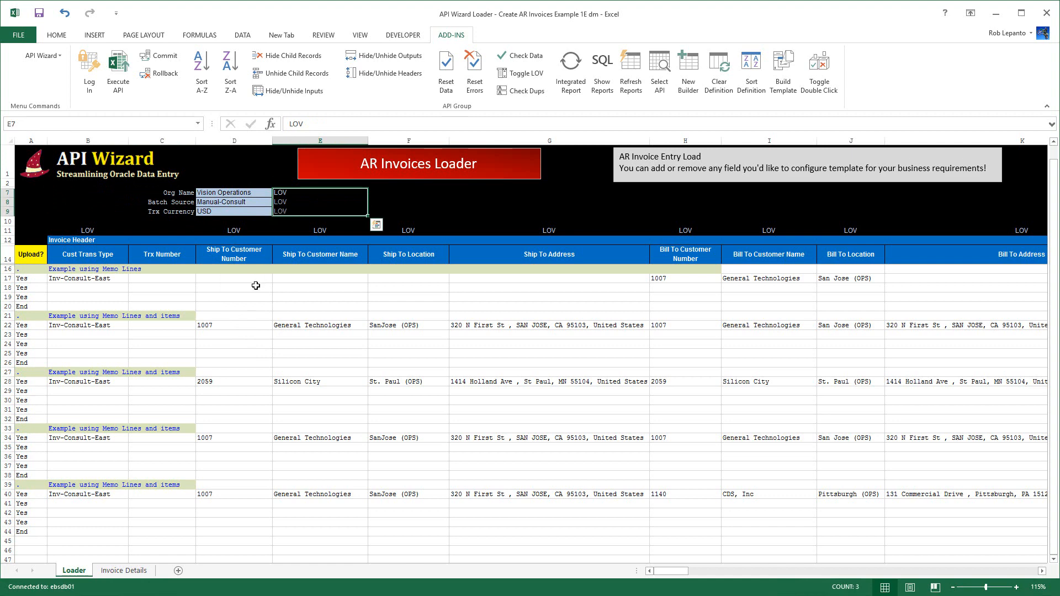
pyautogui.click(234, 211)
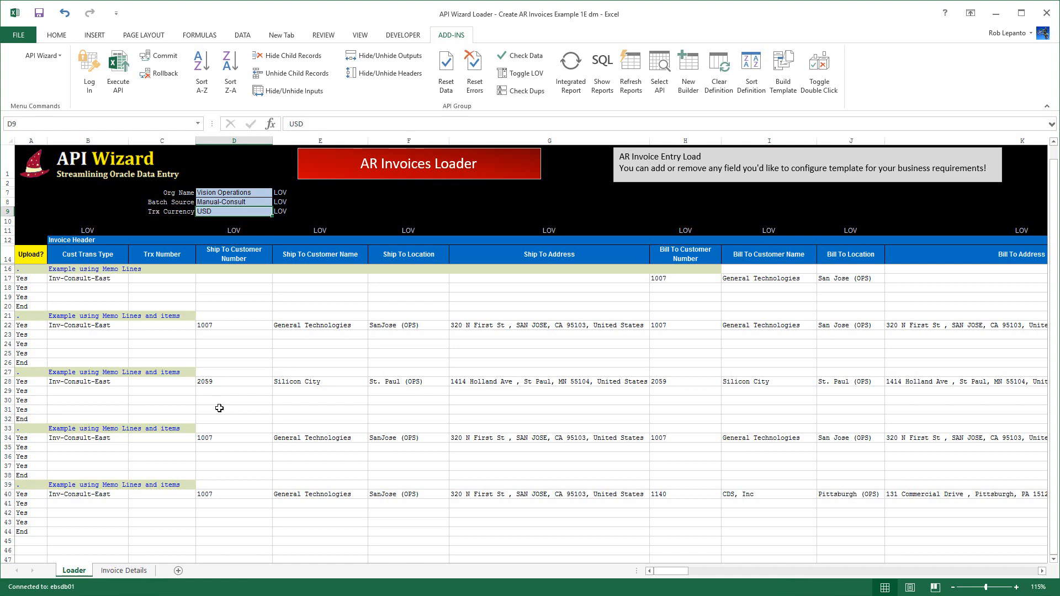
# Examine the first invoice's rows 17 to 20 and their Upload? flags, from the first row to the End marker
pyautogui.click(30, 307)
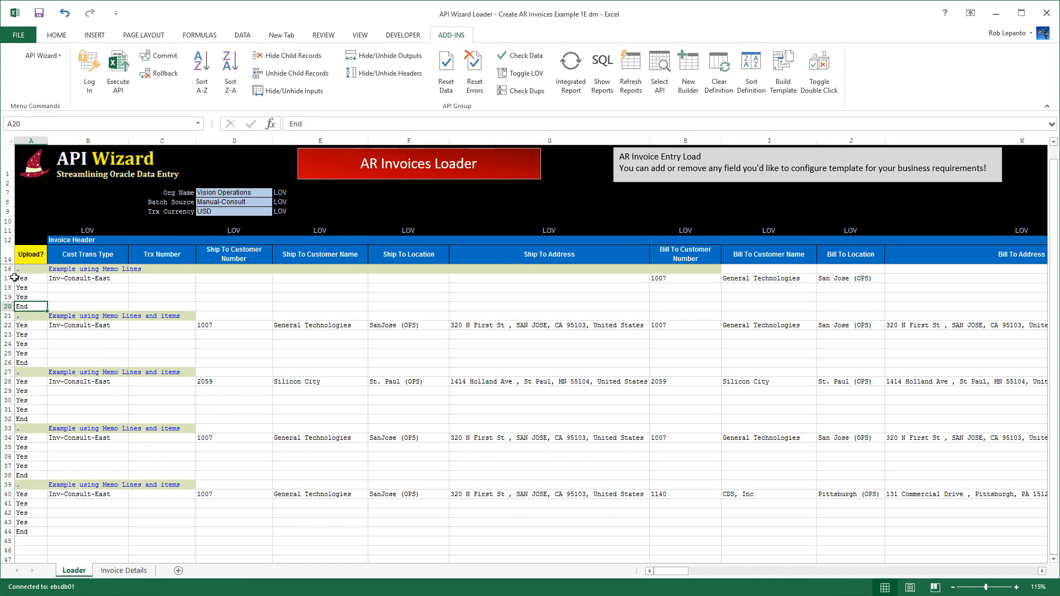
pyautogui.moveTo(7, 279); pyautogui.dragTo(6, 308)
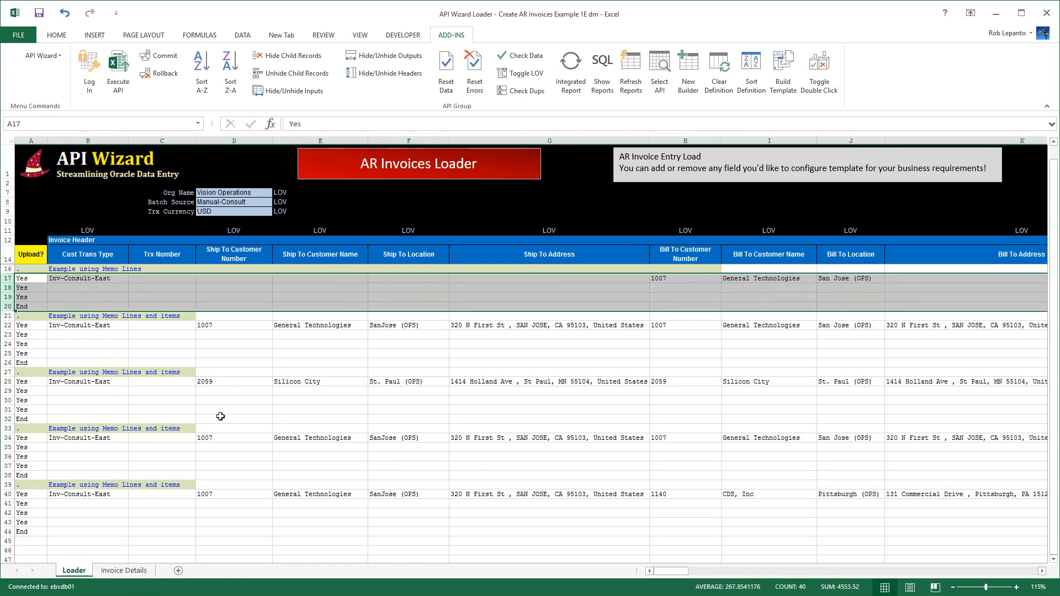
pyautogui.moveTo(681, 571); pyautogui.dragTo(794, 571)
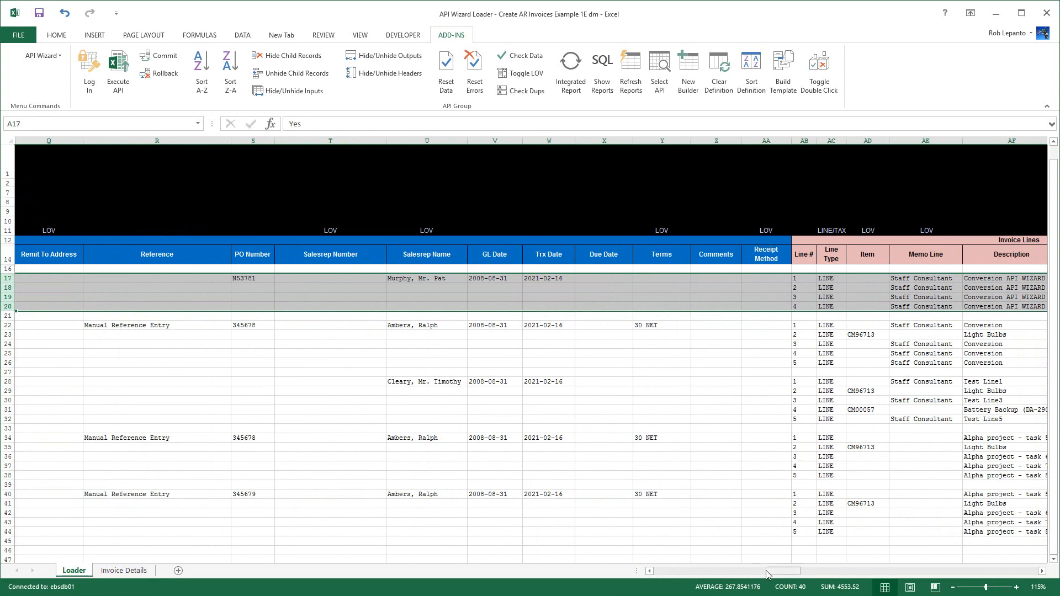
pyautogui.moveTo(781, 571); pyautogui.dragTo(671, 571)
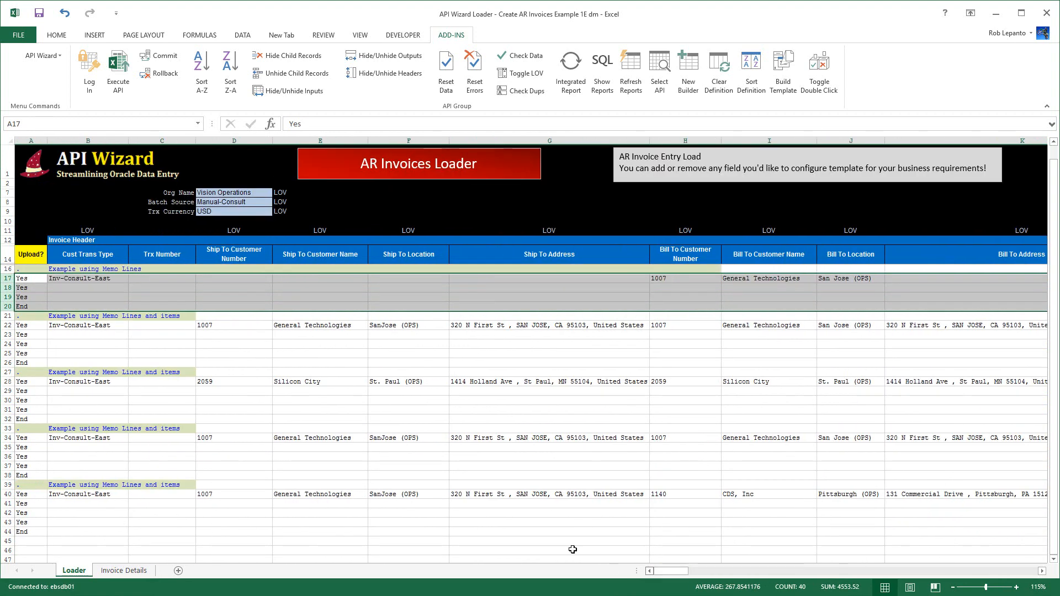
pyautogui.click(37, 280)
pyautogui.click(38, 288)
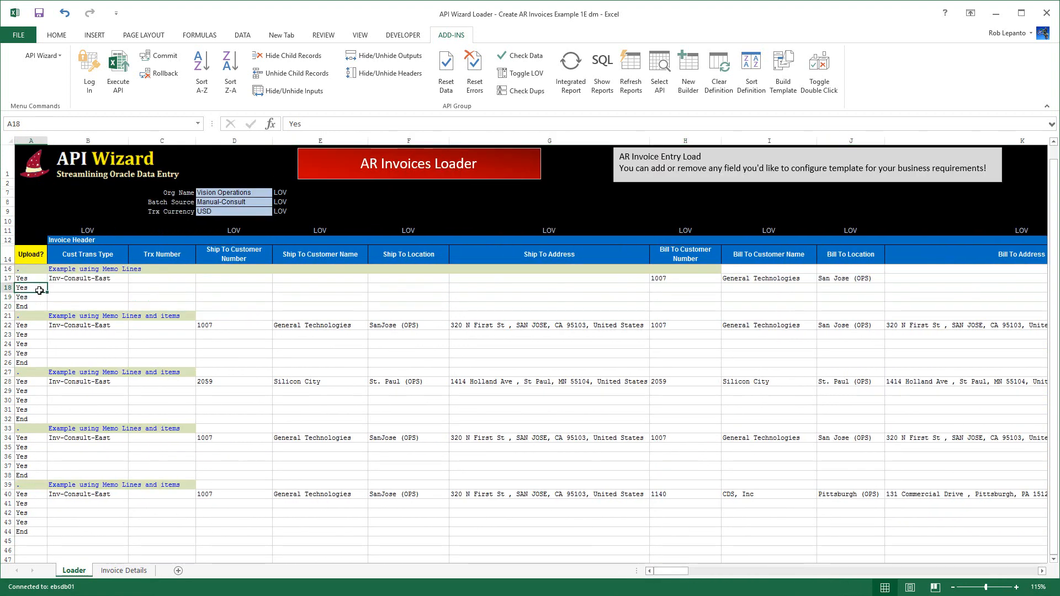
pyautogui.click(39, 297)
pyautogui.click(39, 306)
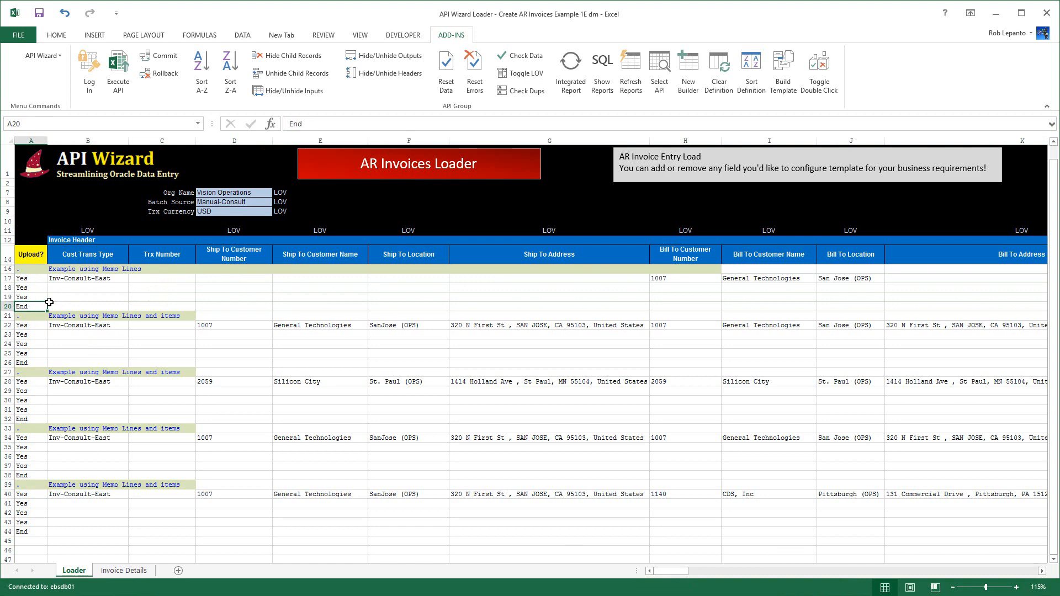
# Examine the second invoice's rows 22 to 26 with their End marker and the label row 27 that separates it from the third invoice
pyautogui.moveTo(8, 325); pyautogui.dragTo(13, 362)
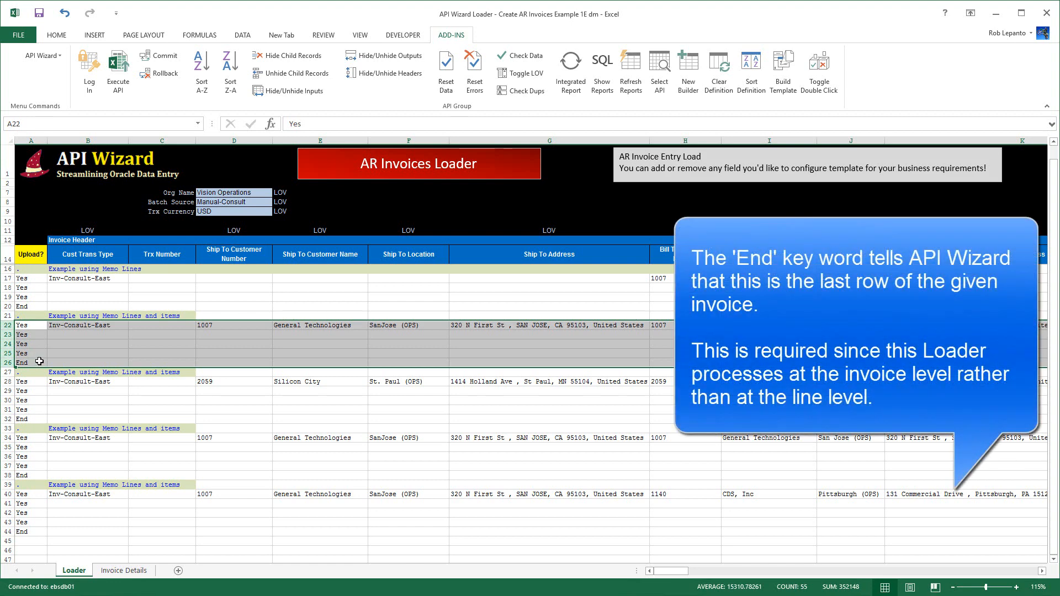
pyautogui.click(113, 418)
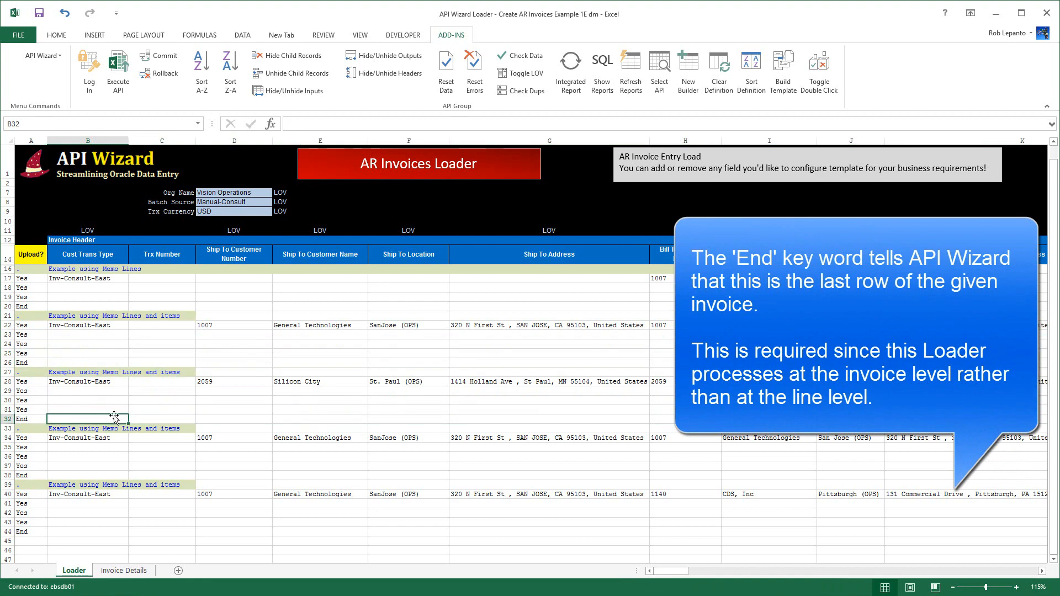
pyautogui.click(8, 269)
pyautogui.moveTo(10, 274); pyautogui.dragTo(9, 371)
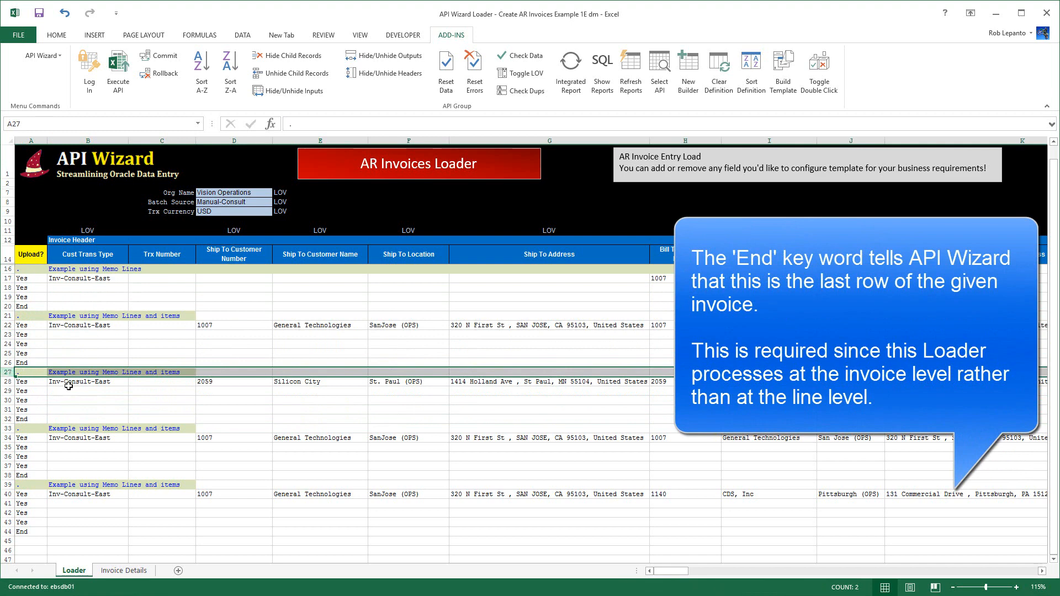
pyautogui.click(40, 371)
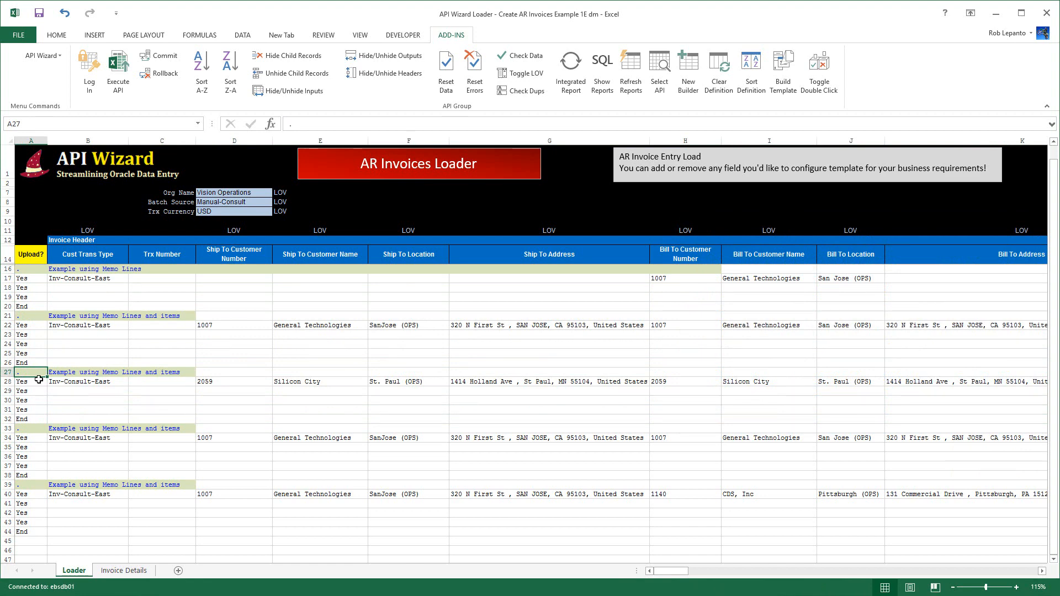
pyautogui.moveTo(87, 371); pyautogui.dragTo(260, 374)
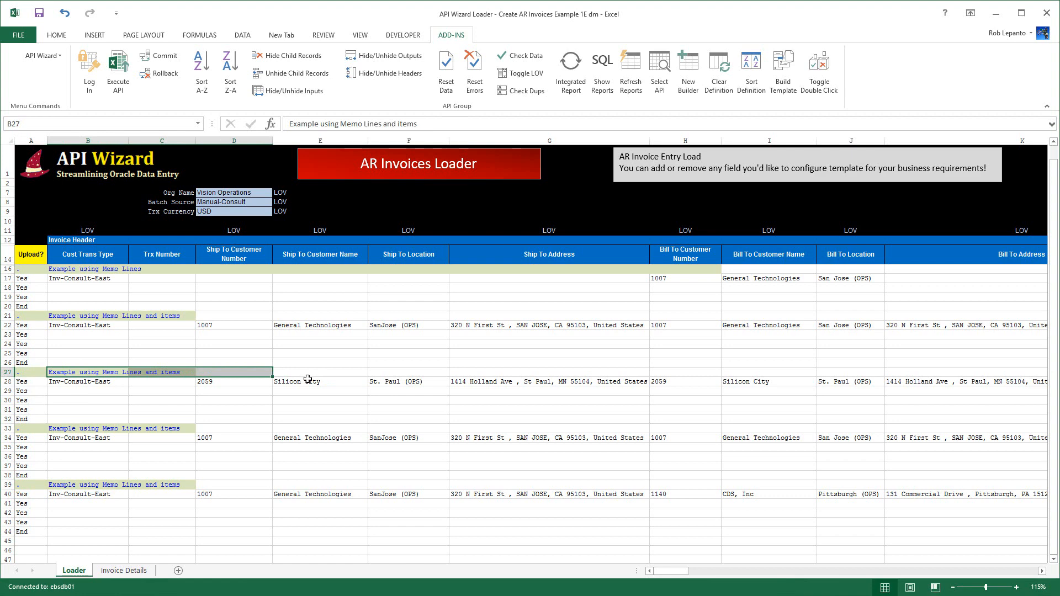
pyautogui.click(8, 371)
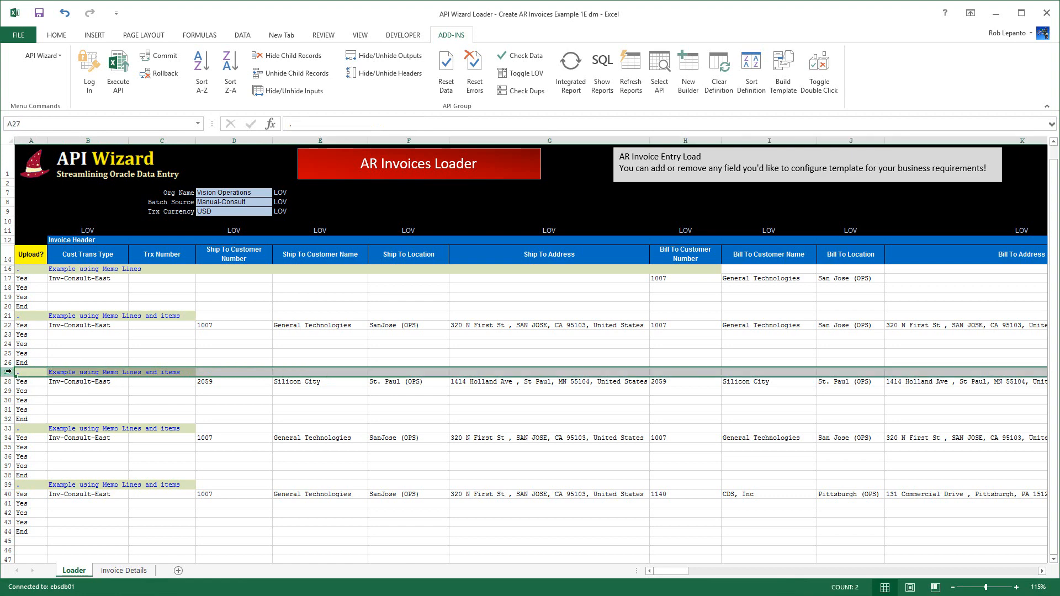
pyautogui.rightClick(11, 371)
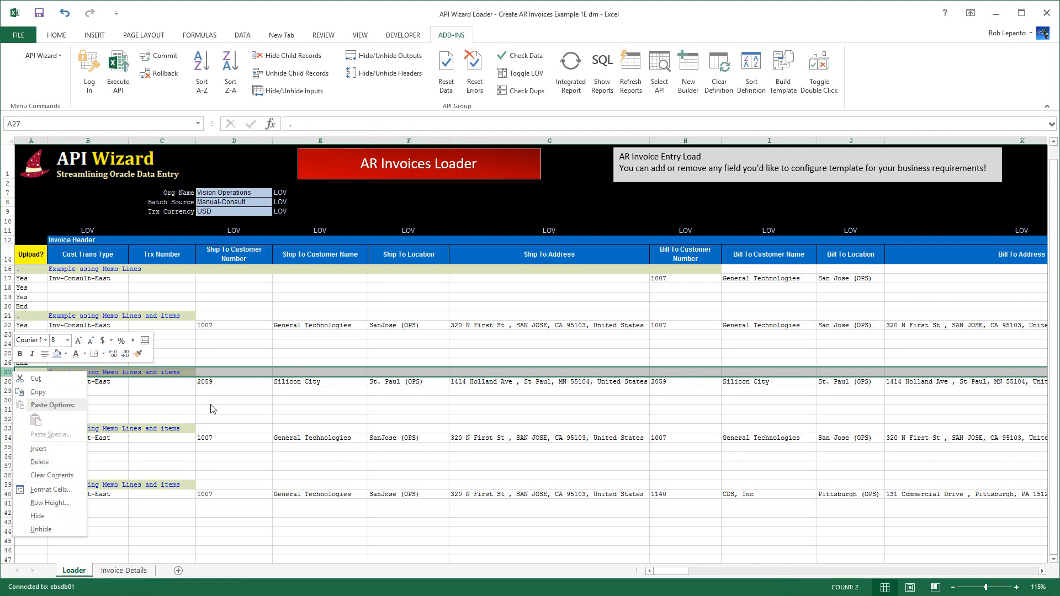
pyautogui.click(248, 392)
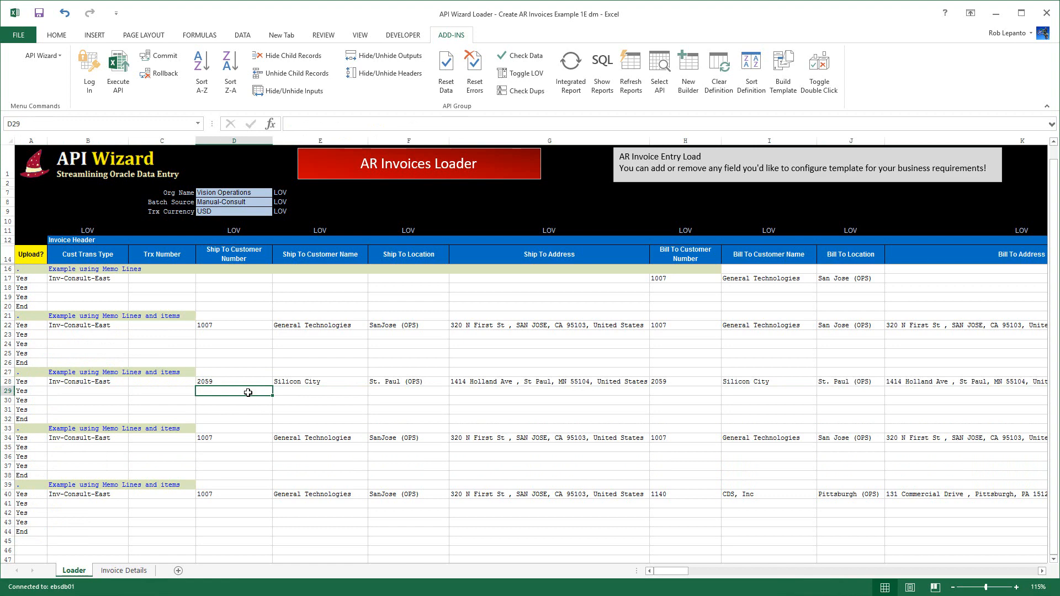
# Execute the API load for all flagged invoice rows in the ebsdb01 environment and commit the changes
pyautogui.click(126, 89)
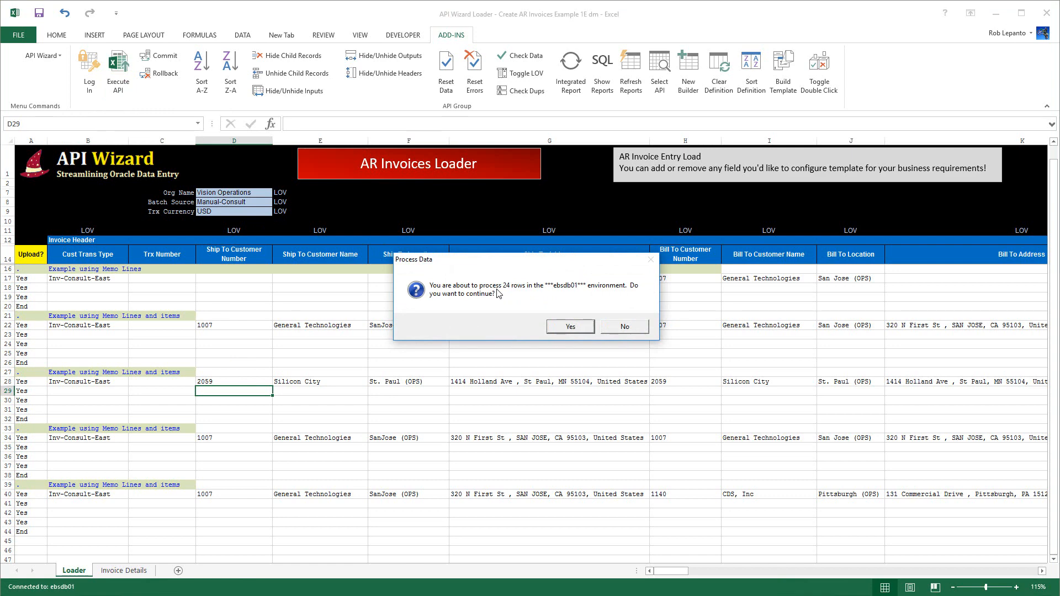
pyautogui.click(554, 328)
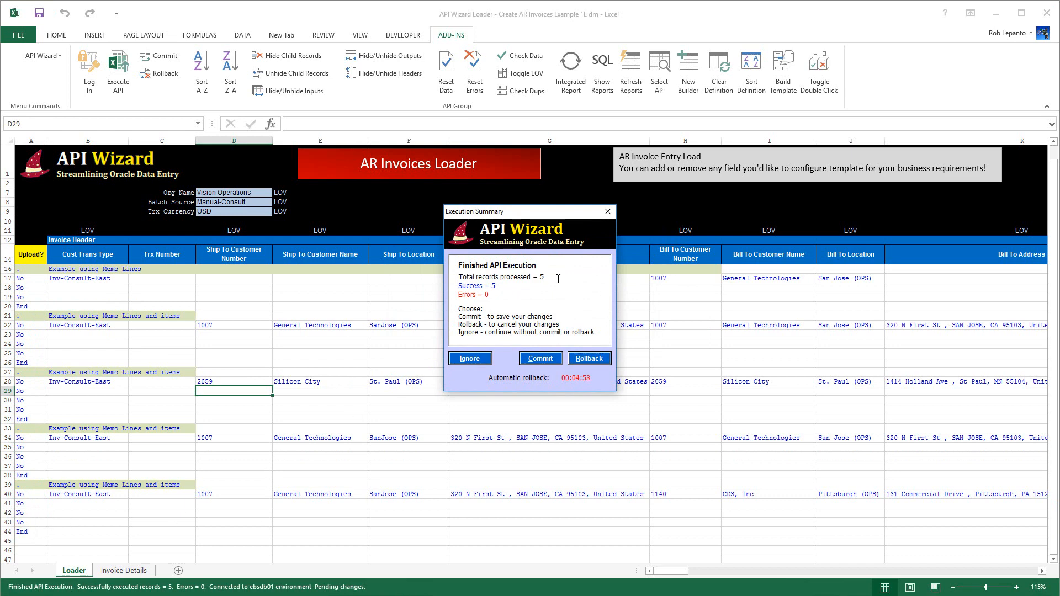
pyautogui.click(534, 359)
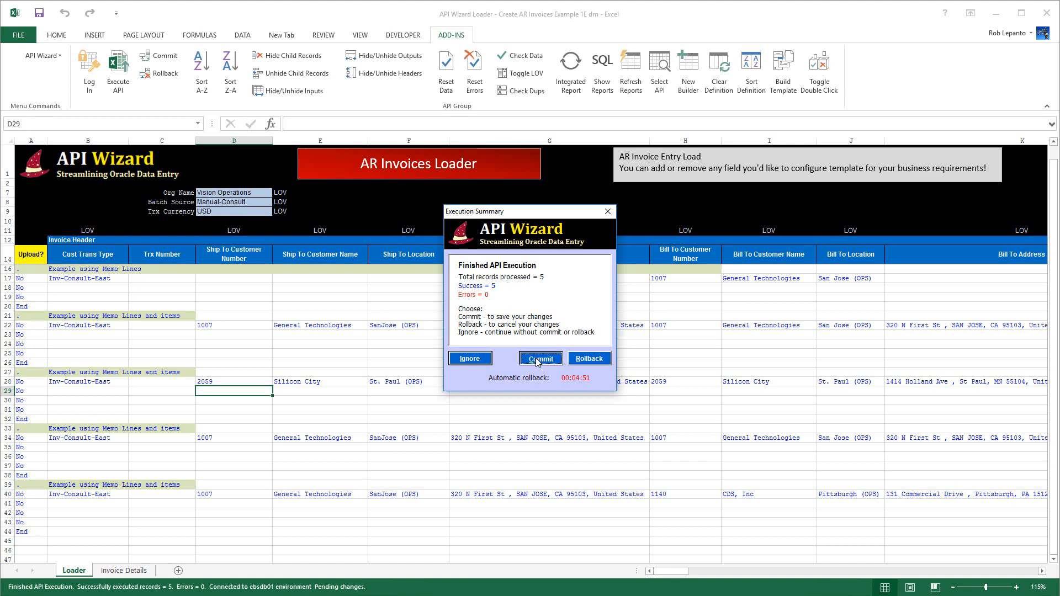
pyautogui.click(516, 325)
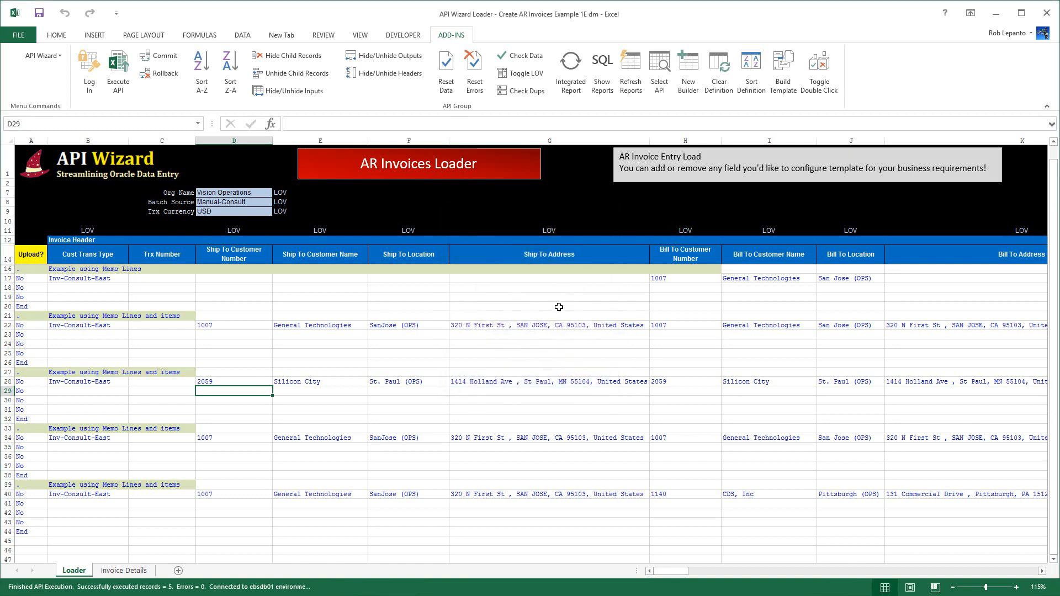
# Review the Output section's Invoice Number and Status values returned for the loaded invoices
pyautogui.click(961, 574)
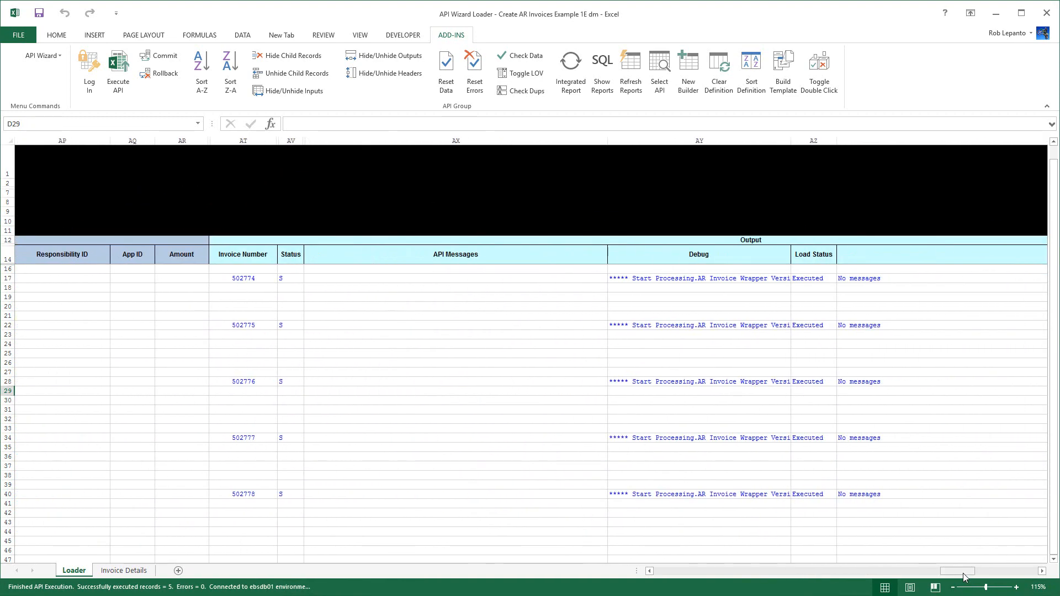
pyautogui.moveTo(962, 572); pyautogui.dragTo(908, 573)
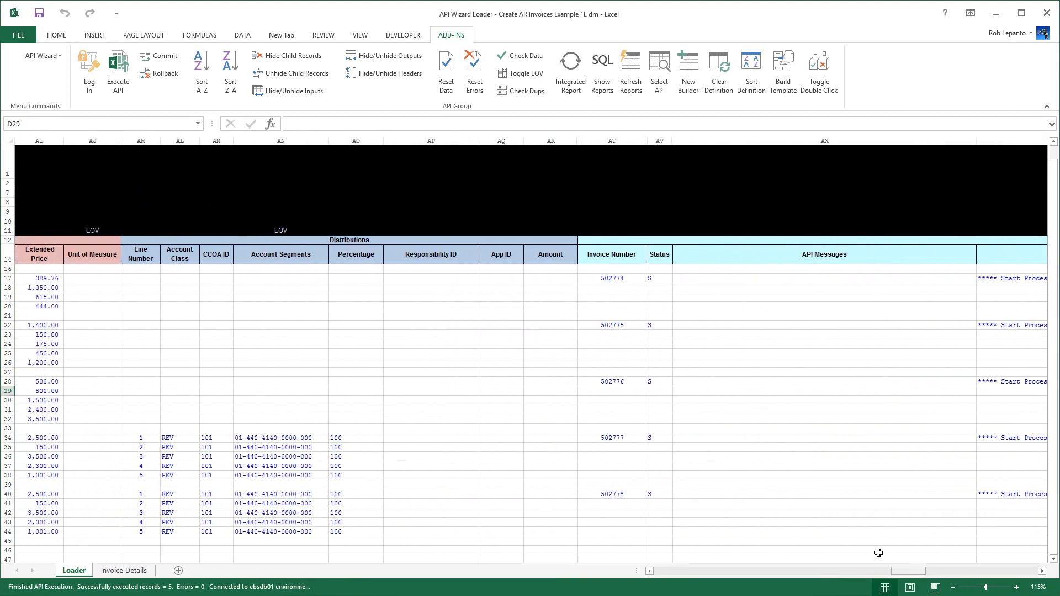
pyautogui.moveTo(628, 279); pyautogui.dragTo(583, 499)
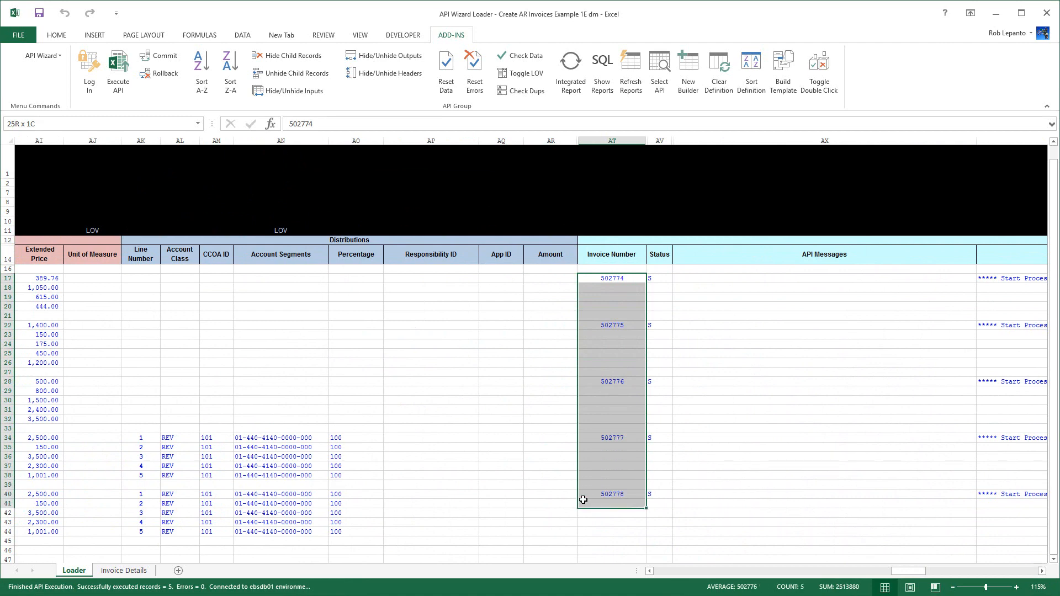
pyautogui.click(594, 494)
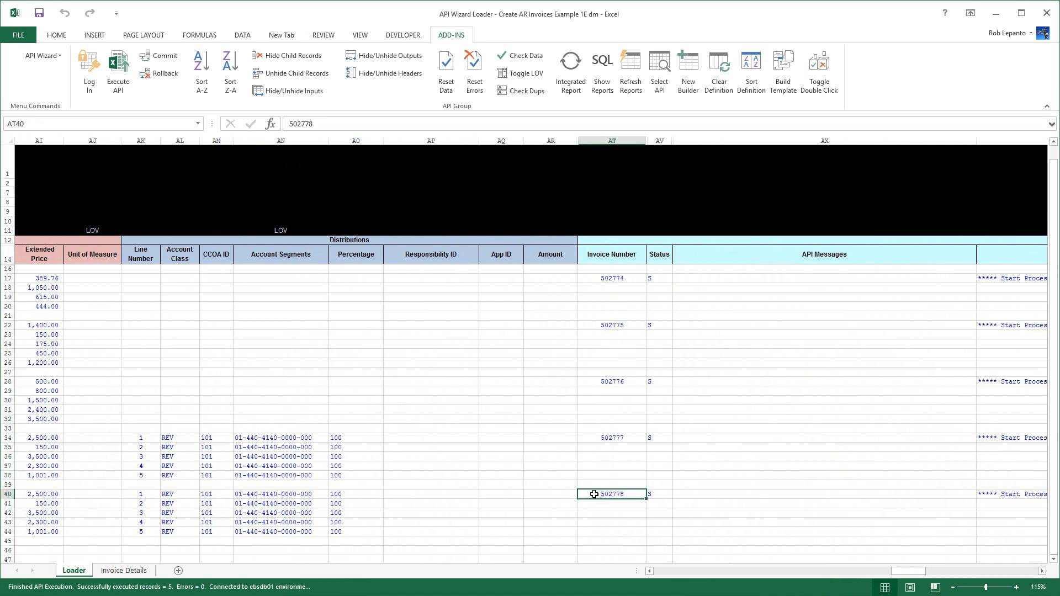
# Copy the first invoice's number from AT17 into cell C2 of the Invoice Details sheet and refresh the AR Invoice Details report
pyautogui.click(623, 279)
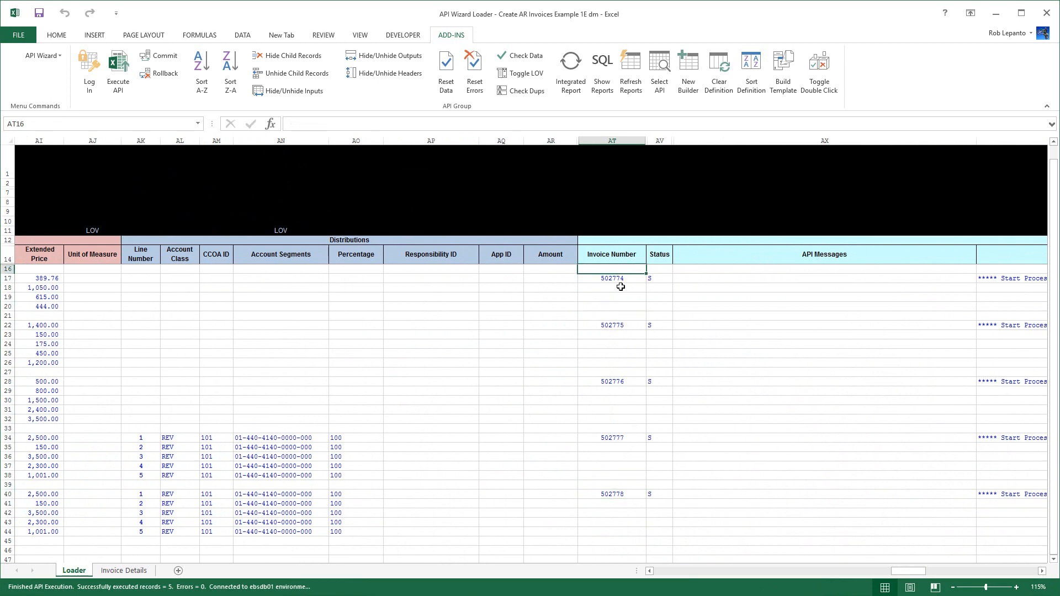
pyautogui.doubleClick(301, 124)
pyautogui.hotkey('ctrl', 'c')
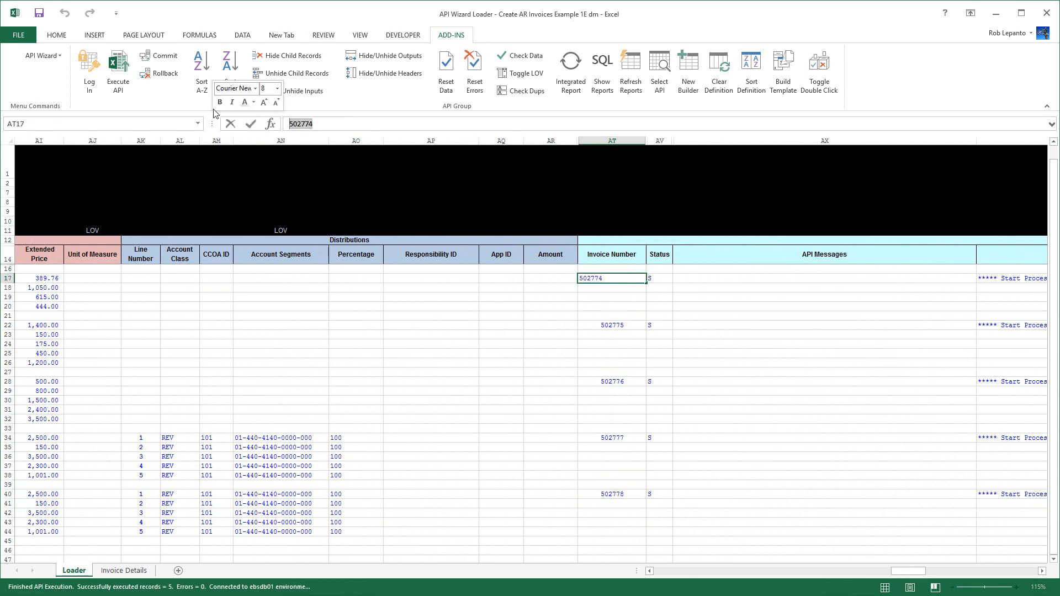
pyautogui.click(124, 570)
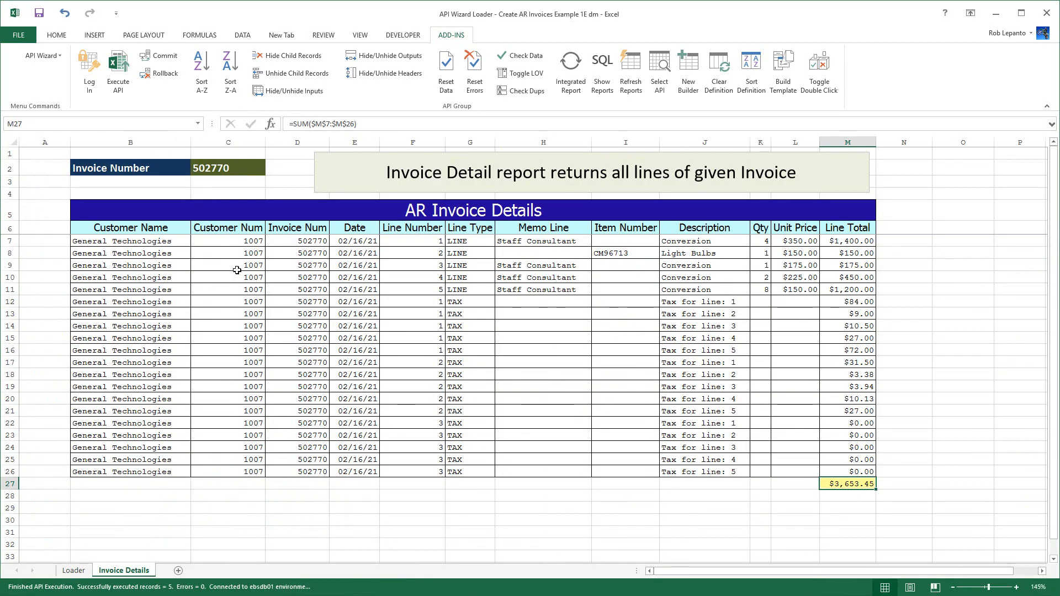
pyautogui.click(231, 173)
pyautogui.doubleClick(301, 124)
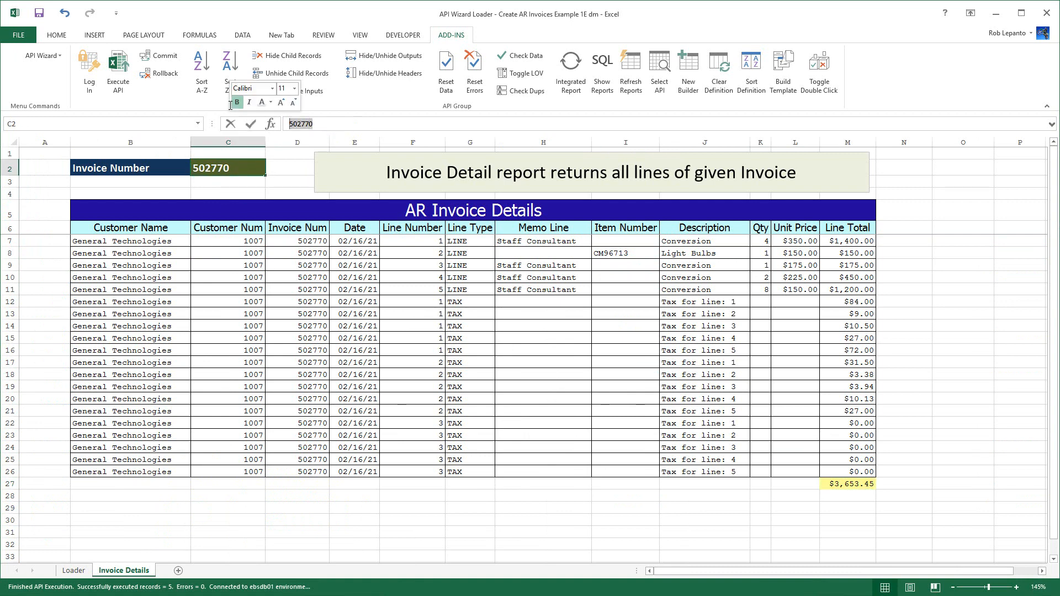
pyautogui.hotkey('ctrl', 'v')
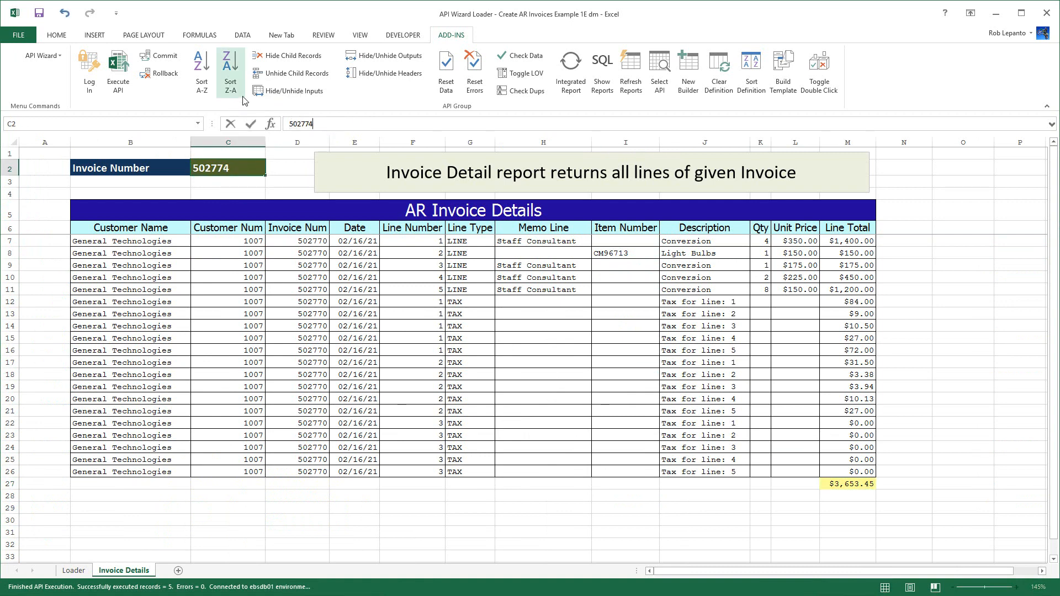
pyautogui.press('Return')
pyautogui.doubleClick(271, 213)
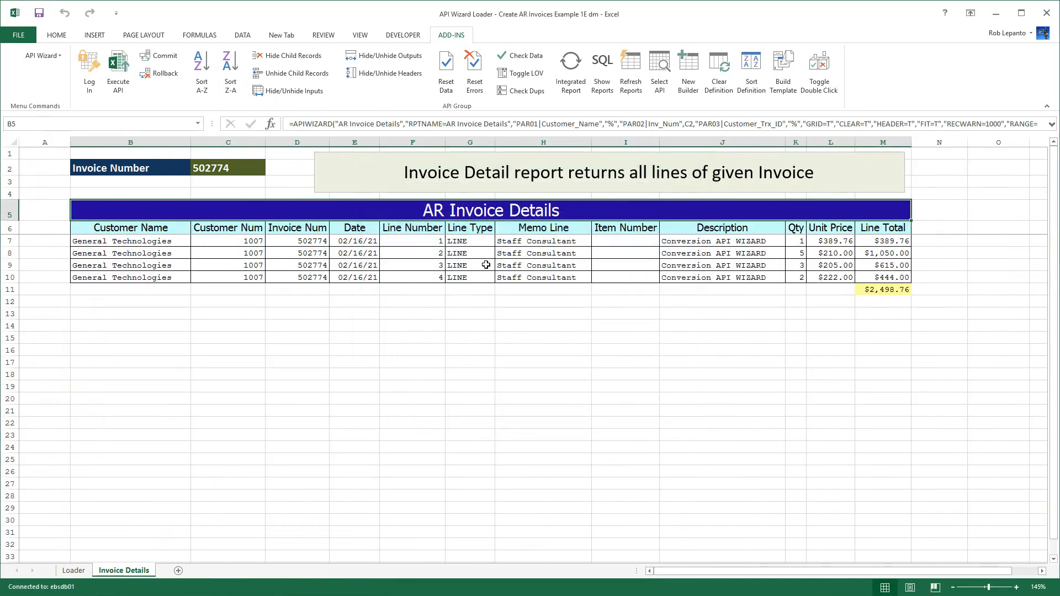
# Check the report's line numbers, quantities, unit prices and line totals, including the total in M11
pyautogui.moveTo(429, 238); pyautogui.dragTo(436, 279)
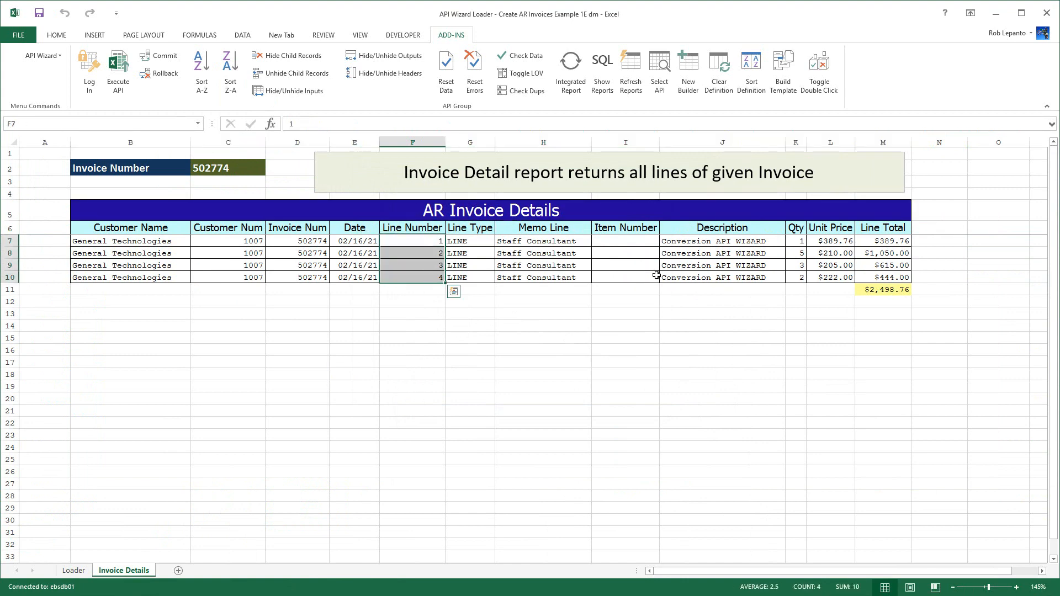
pyautogui.moveTo(795, 241); pyautogui.dragTo(884, 272)
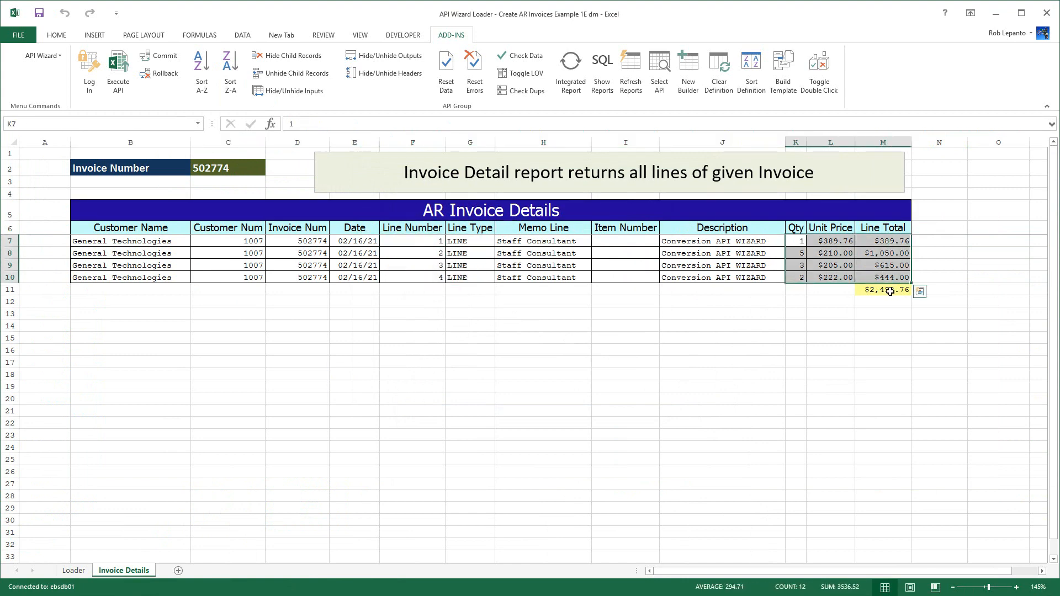
pyautogui.click(888, 291)
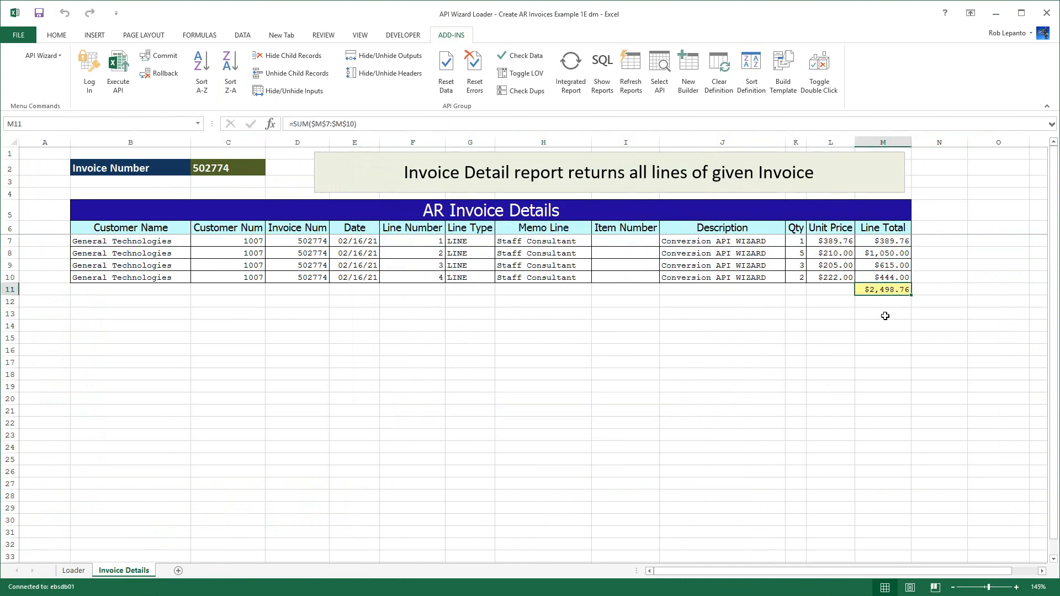
pyautogui.click(885, 315)
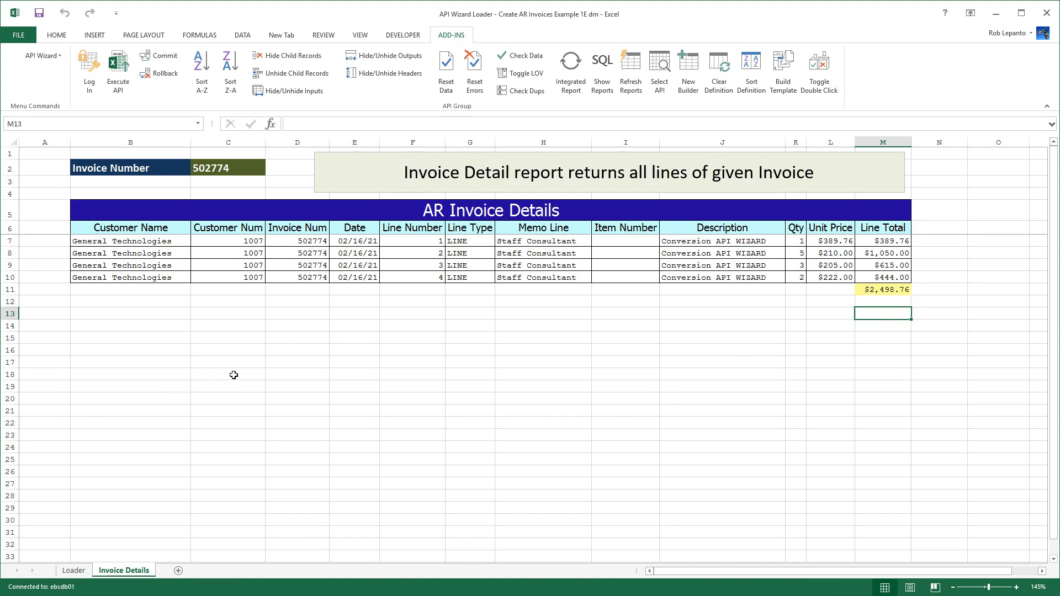
# Return to the Loader sheet and examine the header values of the first two invoices in rows 17 and 22
pyautogui.click(83, 570)
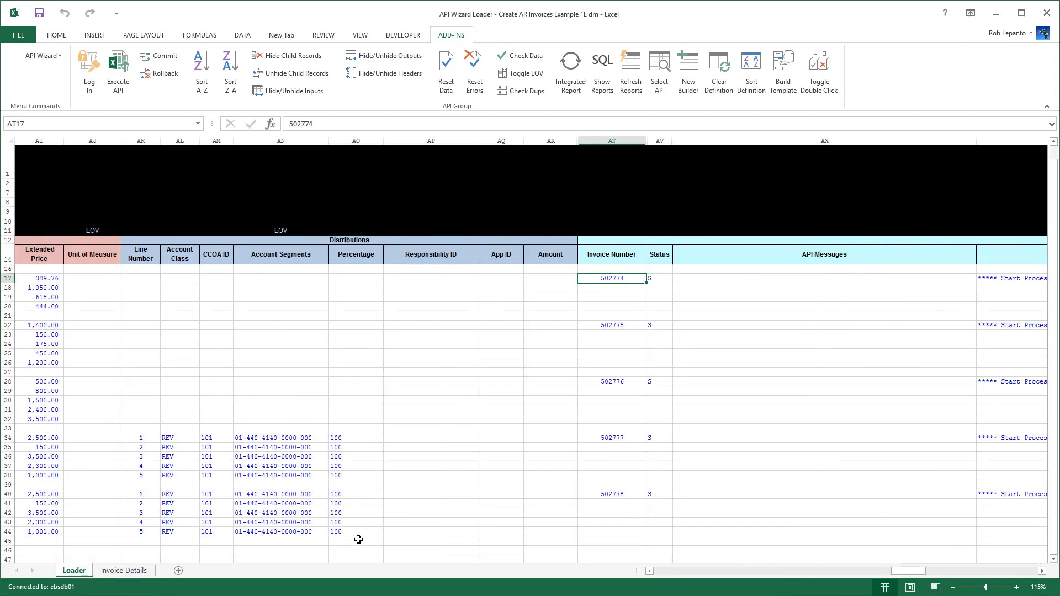
pyautogui.press('Home')
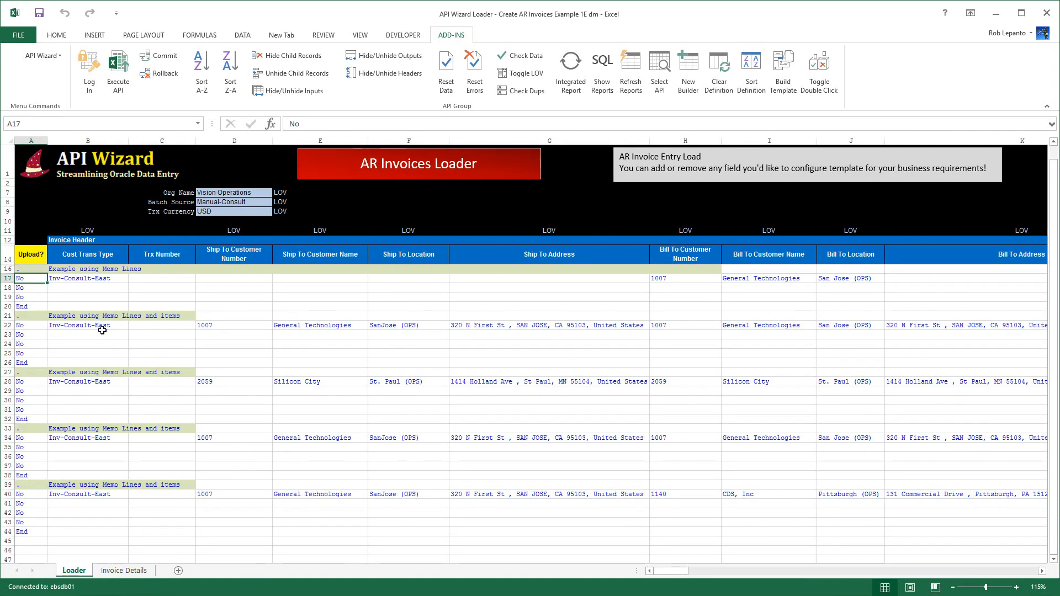
pyautogui.moveTo(103, 279); pyautogui.dragTo(855, 279)
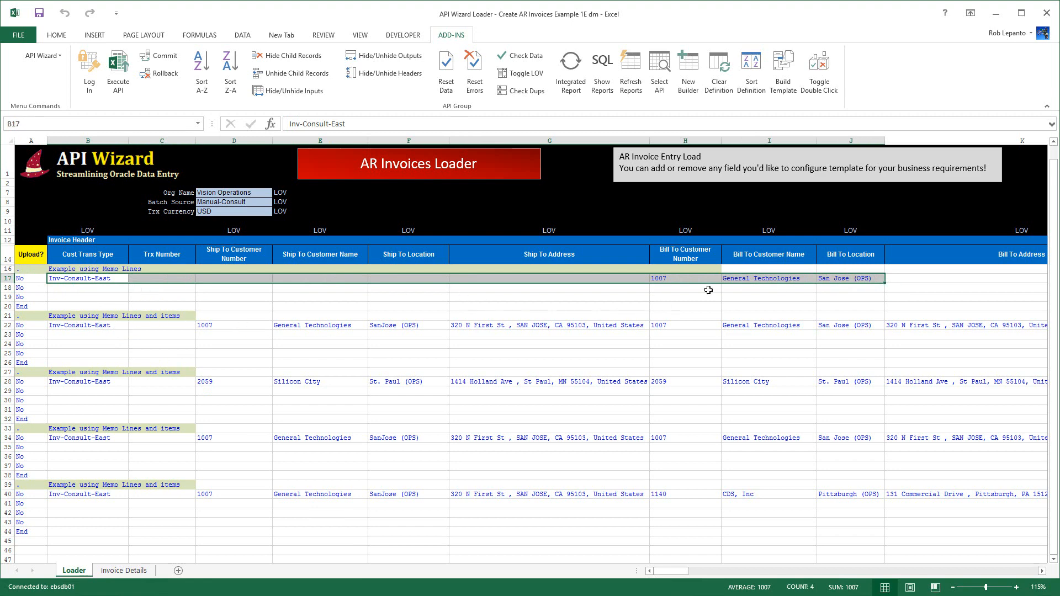
pyautogui.click(753, 279)
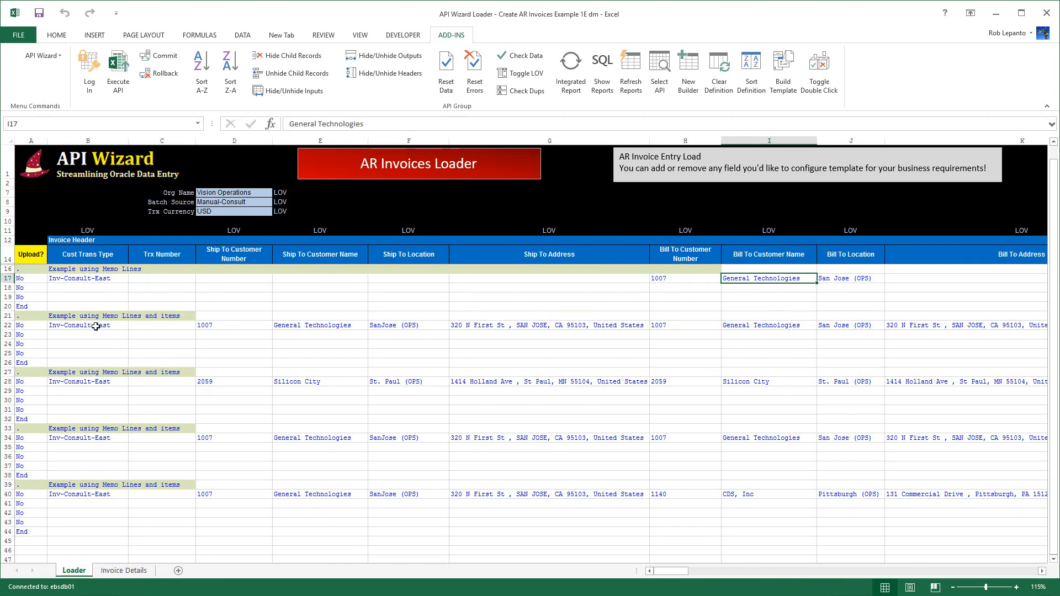
pyautogui.moveTo(95, 327); pyautogui.dragTo(813, 325)
pyautogui.click(780, 326)
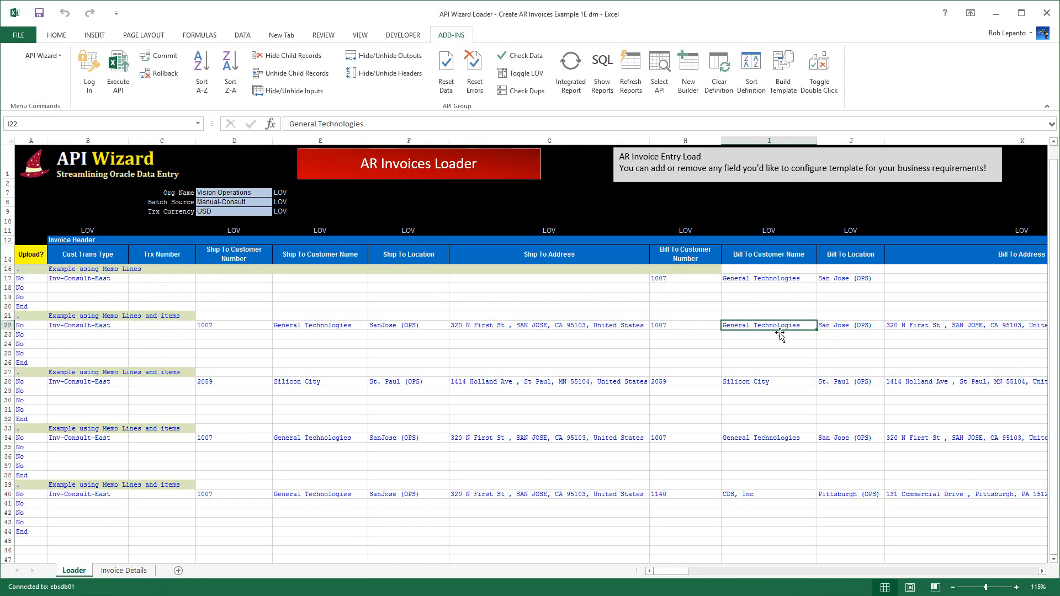
# Copy the Silicon City invoice's header values in row 28, from Cust Trans Type in column B through Due Date in column X
pyautogui.moveTo(110, 379); pyautogui.dragTo(799, 385)
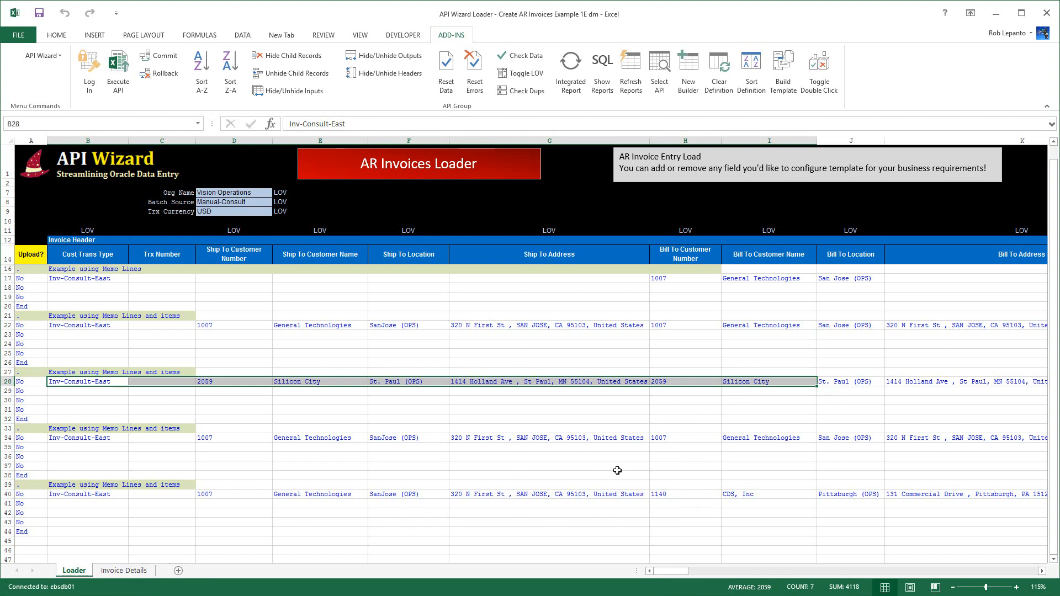
pyautogui.hotkey('shift', 'Right')
pyautogui.hotkey('shift', 'Right')
pyautogui.hotkey('shift', 'Right')
pyautogui.hotkey('shift', 'Right')
pyautogui.hotkey('shift', 'Right')
pyautogui.hotkey('shift', 'Right')
pyautogui.hotkey('shift', 'Right')
pyautogui.hotkey('shift', 'Right')
pyautogui.hotkey('shift', 'Right')
pyautogui.hotkey('shift', 'Right')
pyautogui.hotkey('shift', 'Right')
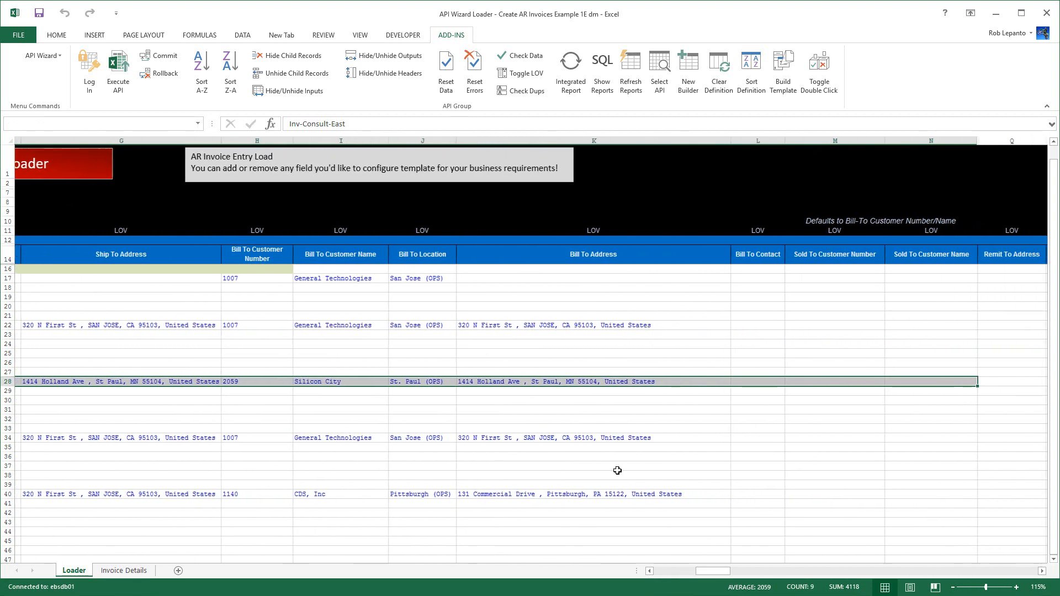
pyautogui.hotkey('shift', 'Right')
pyautogui.hotkey('shift', 'Right')
pyautogui.hotkey('shift', 'Right')
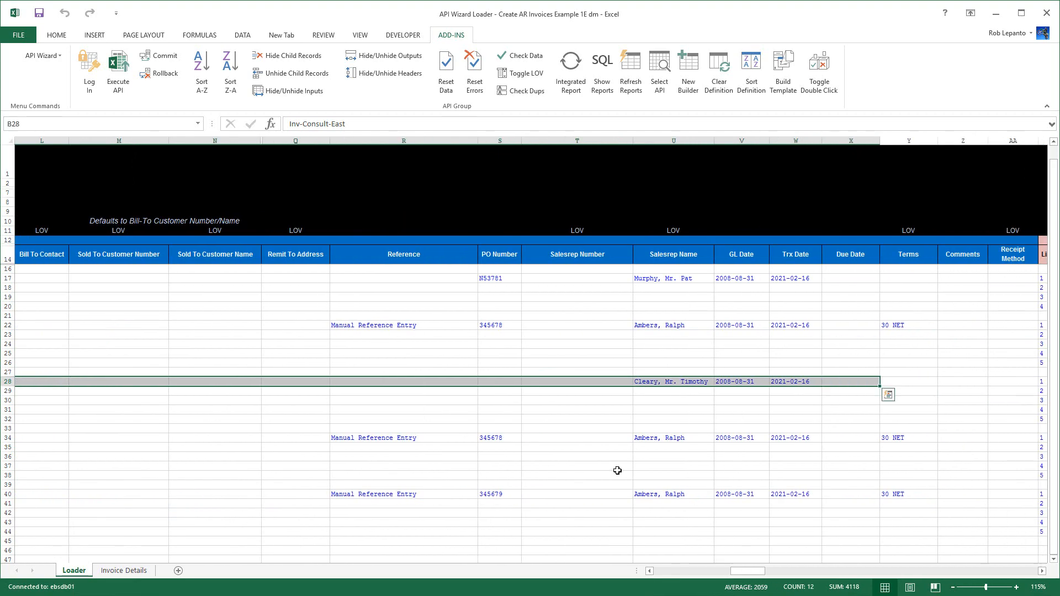
pyautogui.hotkey('ctrl', 'c')
# Paste the copied header values into the invoice's remaining line rows 29 to 32
pyautogui.press('Down')
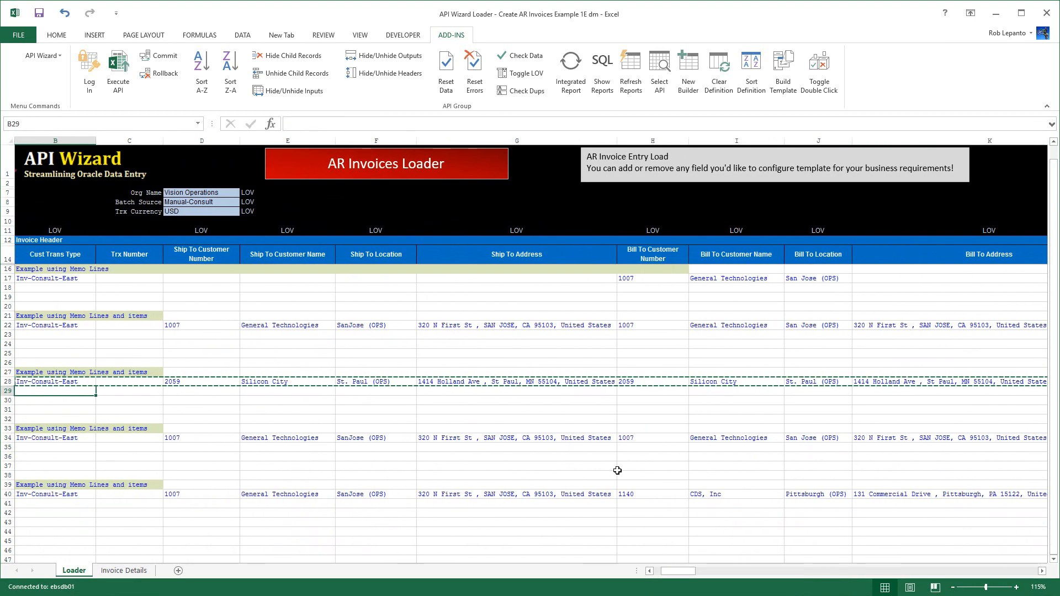
pyautogui.hotkey('shift', 'Down')
pyautogui.hotkey('shift', 'Down')
pyautogui.hotkey('shift', 'Down')
pyautogui.hotkey('ctrl', 'v')
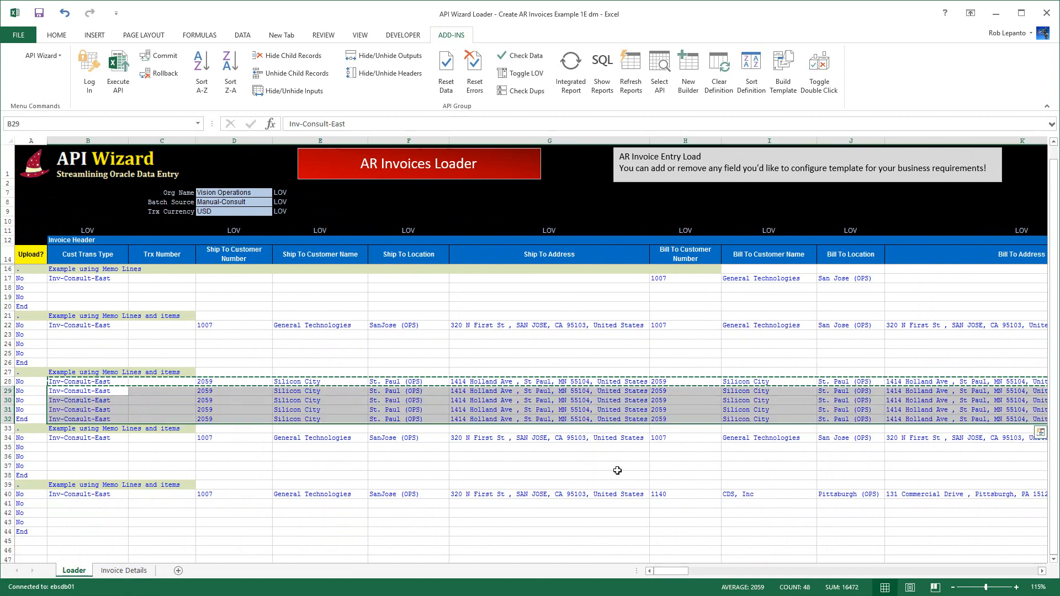
pyautogui.press('Escape')
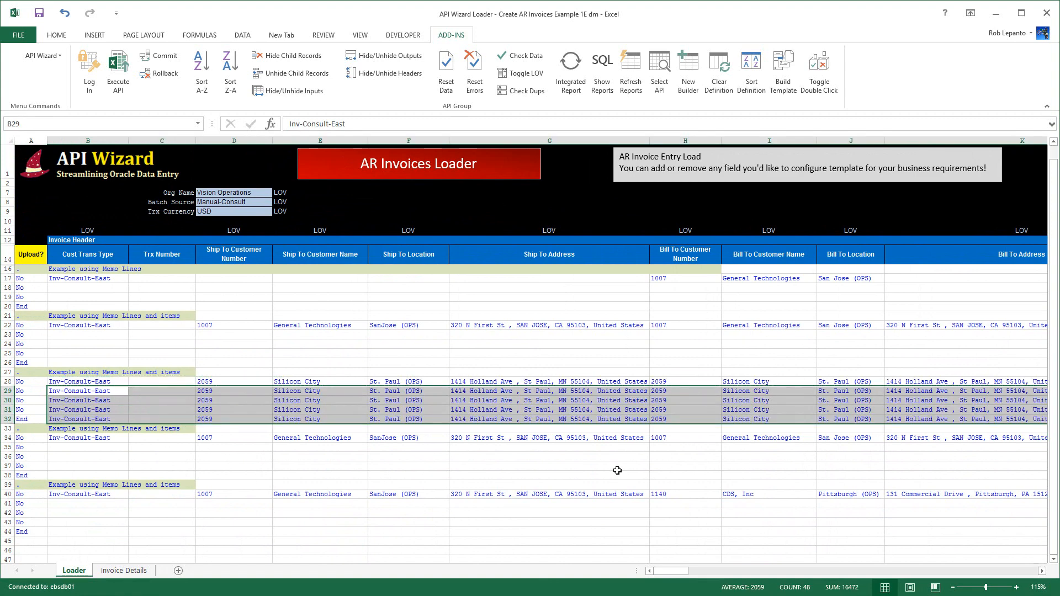
pyautogui.press('Up')
pyautogui.press('Down')
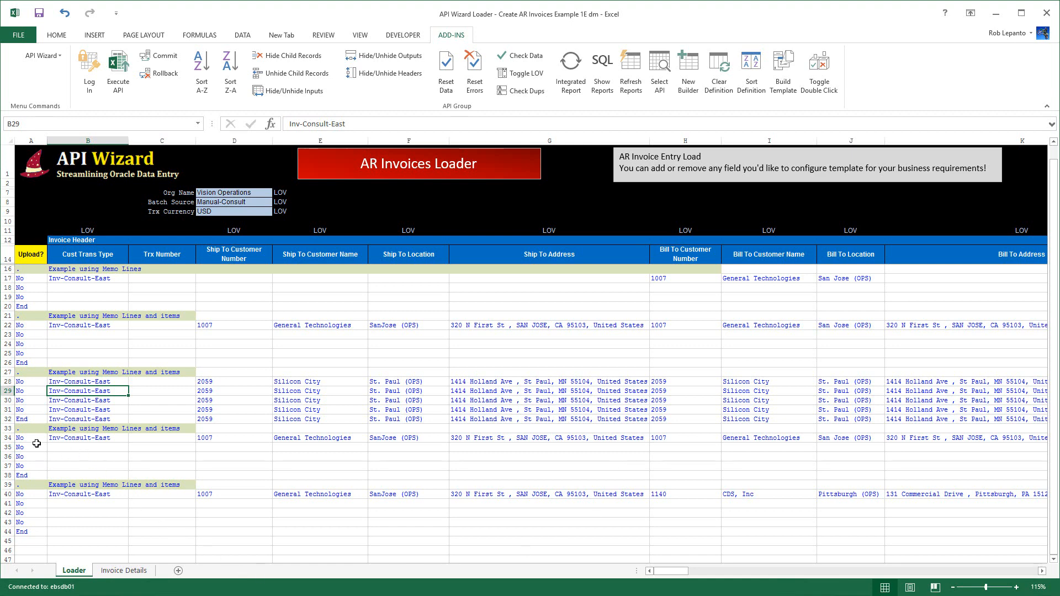
# Delete the "Example using Memo Lines and items" separator row 33 below the Silicon City invoice
pyautogui.click(10, 430)
pyautogui.rightClick(10, 430)
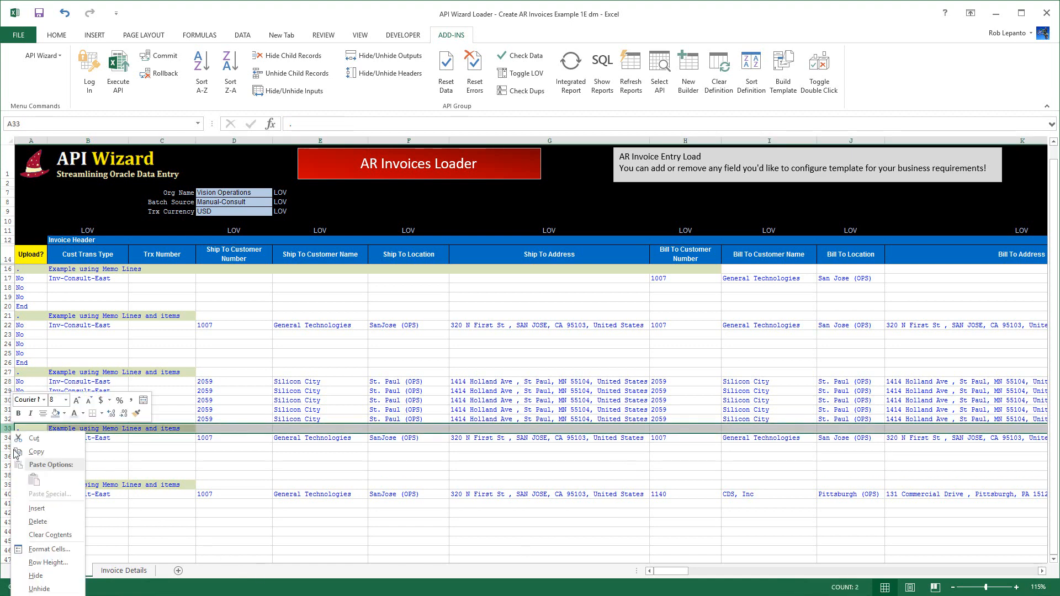
pyautogui.click(31, 523)
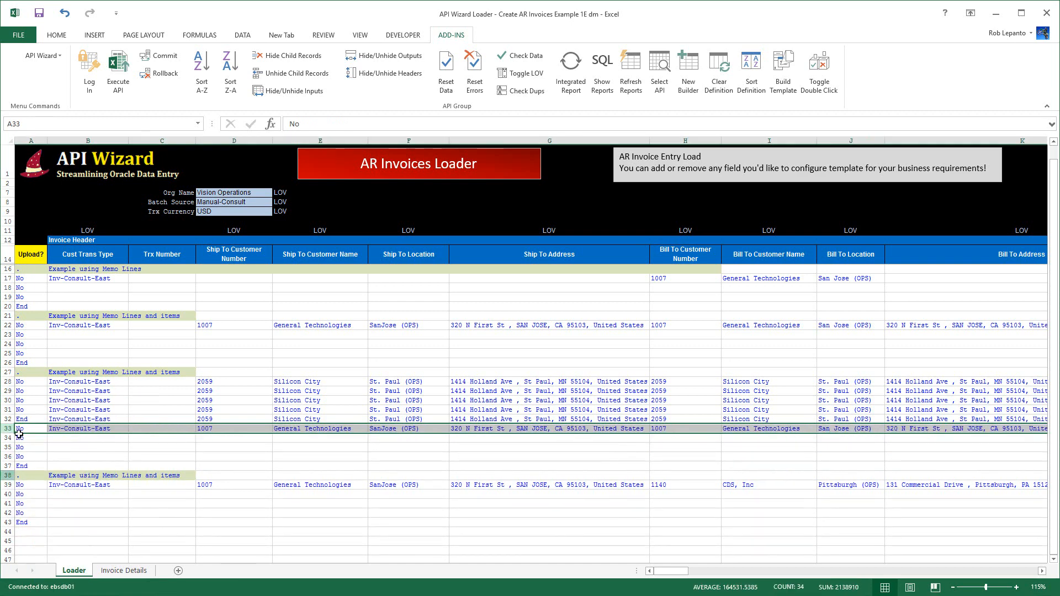
pyautogui.click(3, 371)
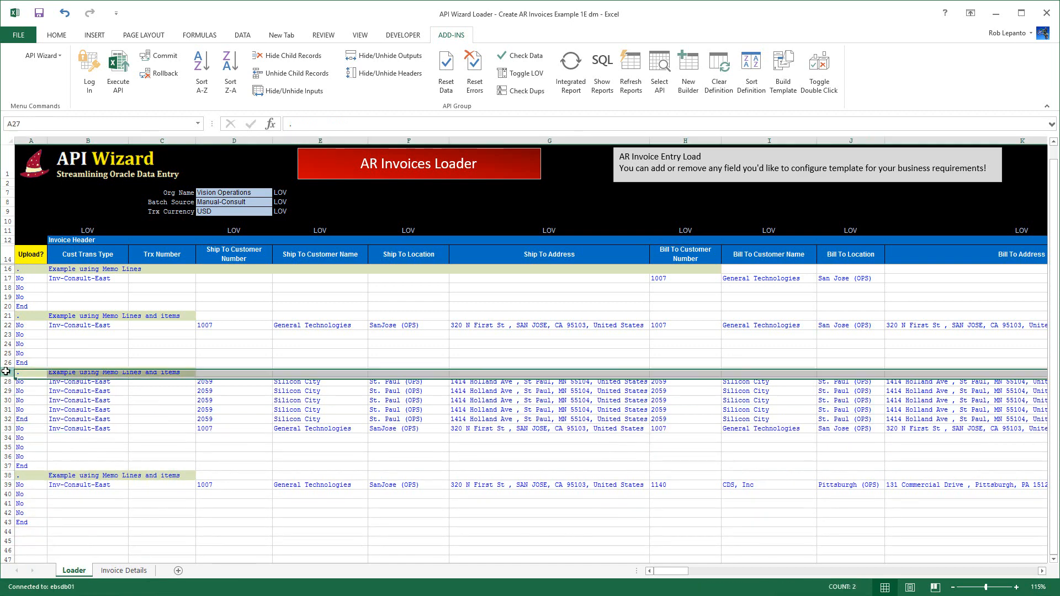
pyautogui.rightClick(4, 371)
pyautogui.click(24, 455)
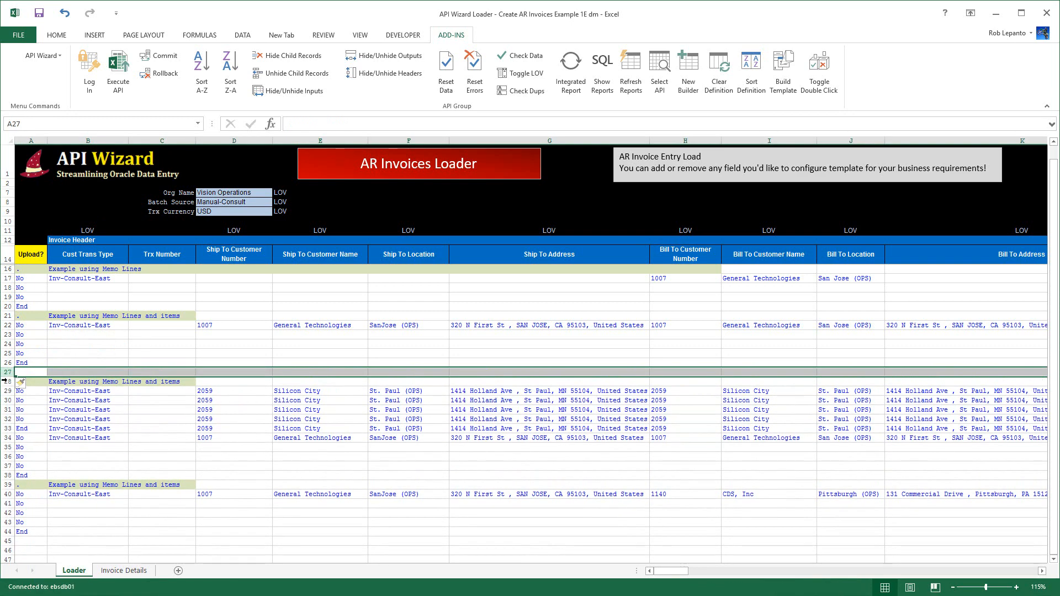
# Delete the blank row 27 and the separator row 28 above the Silicon City invoice
pyautogui.moveTo(8, 371); pyautogui.dragTo(8, 380)
pyautogui.rightClick(44, 381)
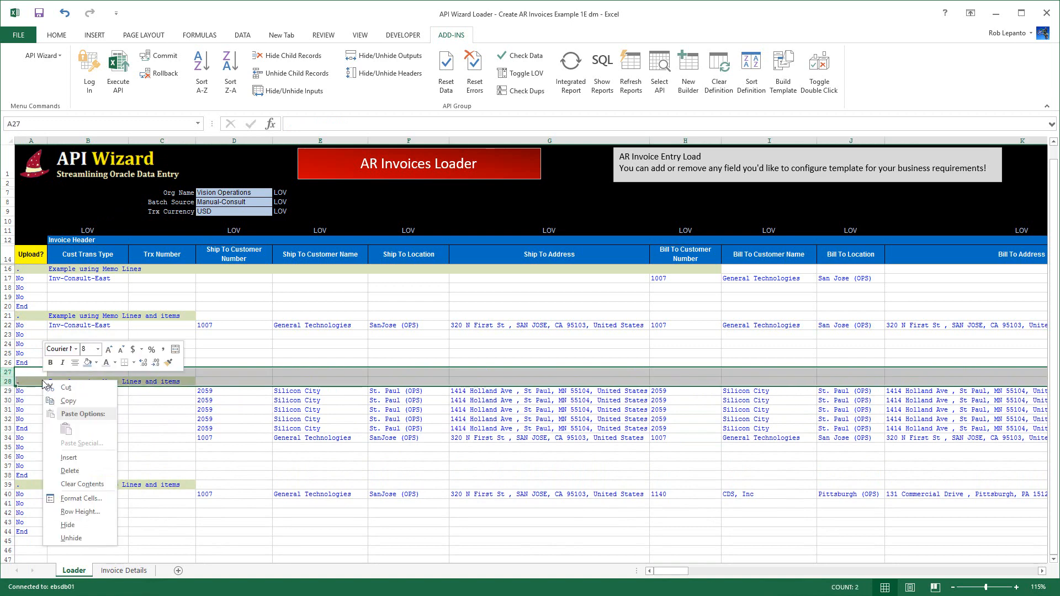
pyautogui.click(70, 470)
pyautogui.click(86, 476)
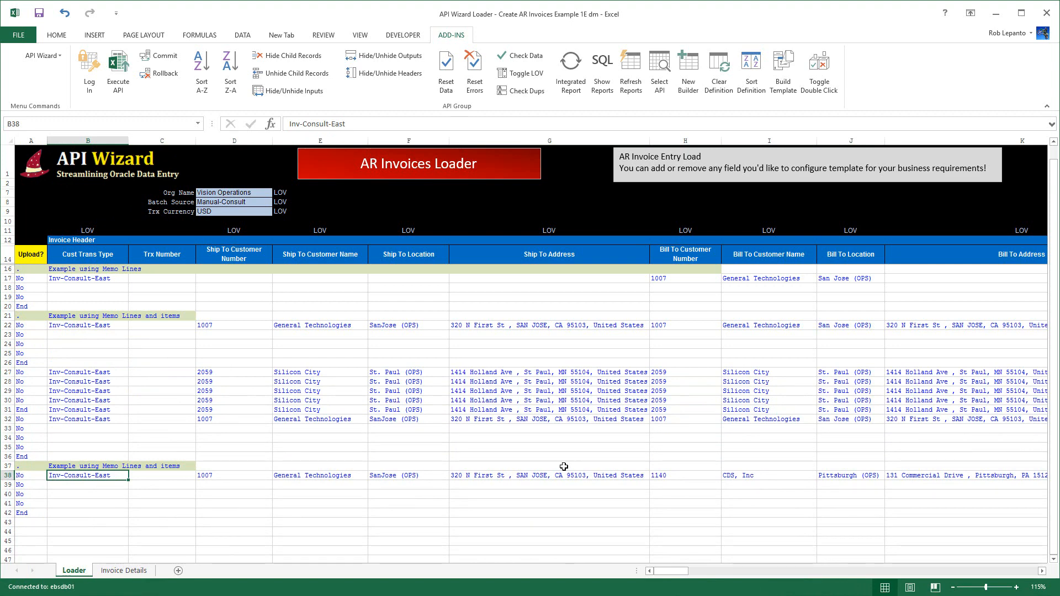
# Highlight the End marker in A31 with a light blue fill
pyautogui.click(34, 407)
pyautogui.rightClick(33, 406)
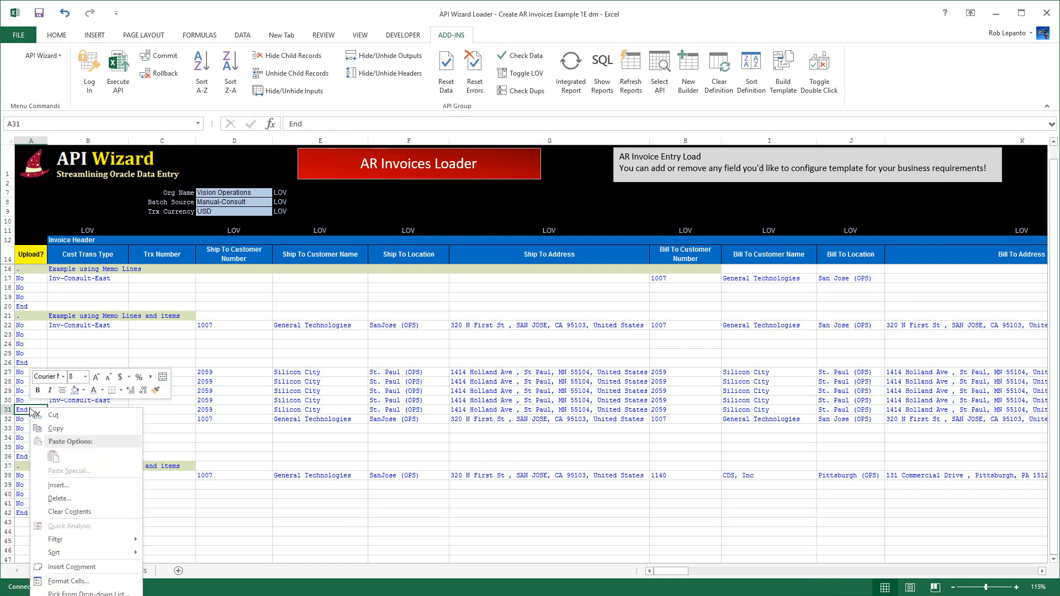
pyautogui.click(76, 390)
pyautogui.click(85, 447)
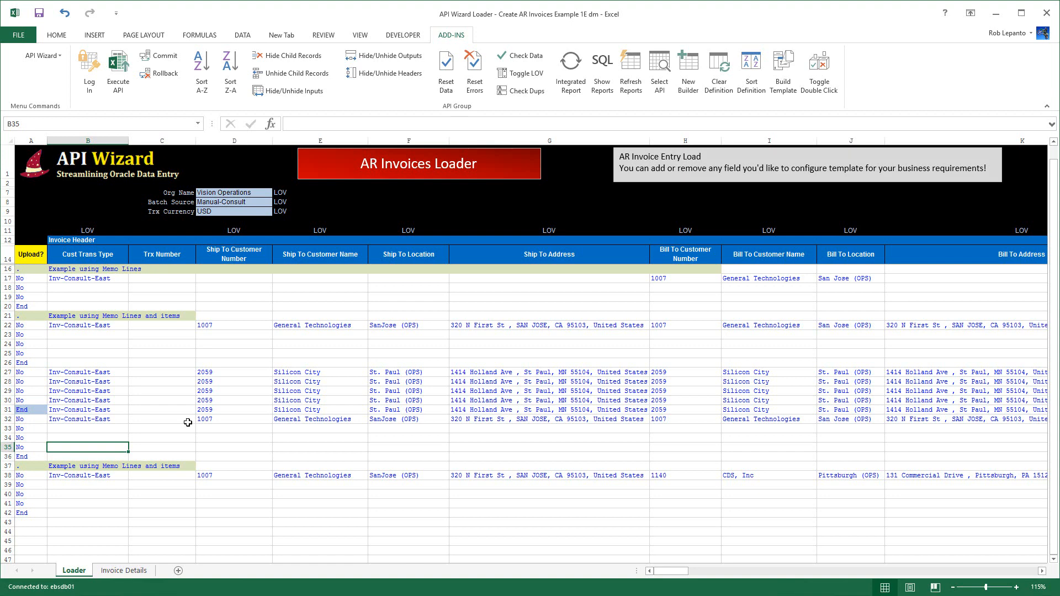
# Hide the Salesrep Number and Salesrep Name columns T and U, and return to the start of the sheet
pyautogui.moveTo(662, 572); pyautogui.dragTo(782, 572)
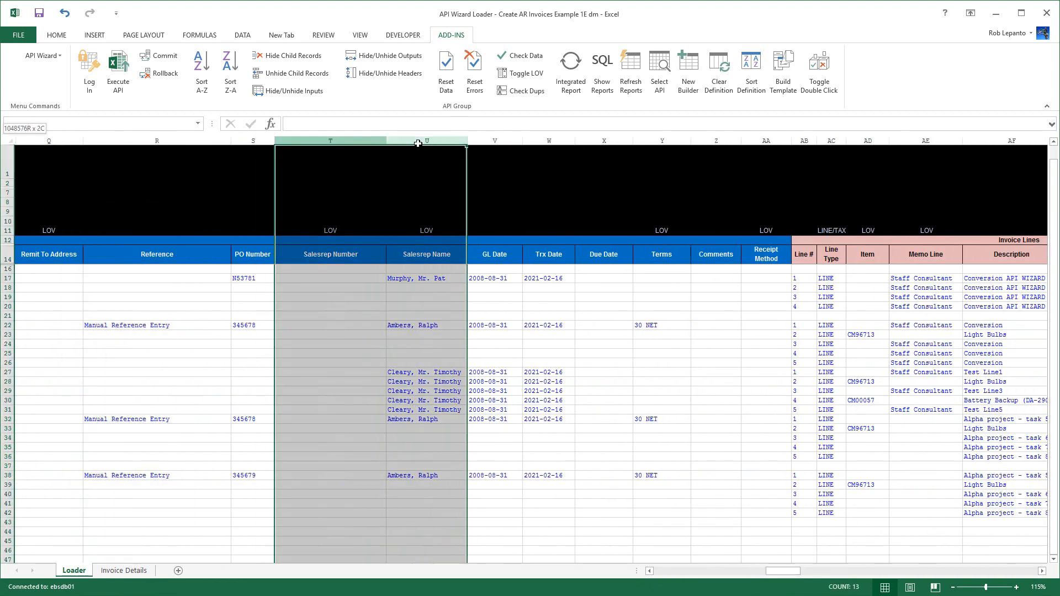
pyautogui.moveTo(331, 141); pyautogui.dragTo(425, 142)
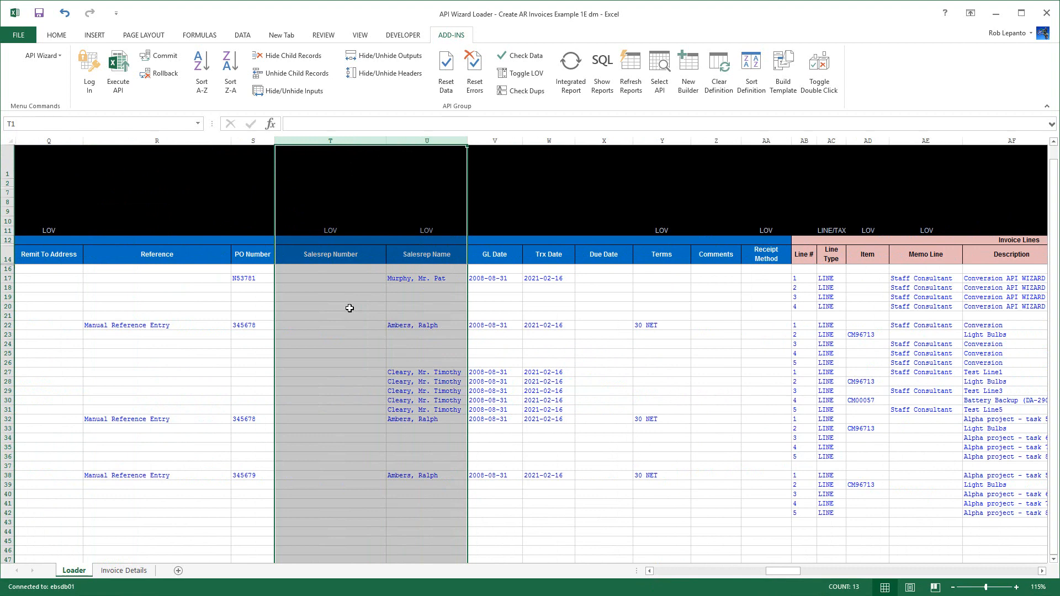
pyautogui.rightClick(349, 308)
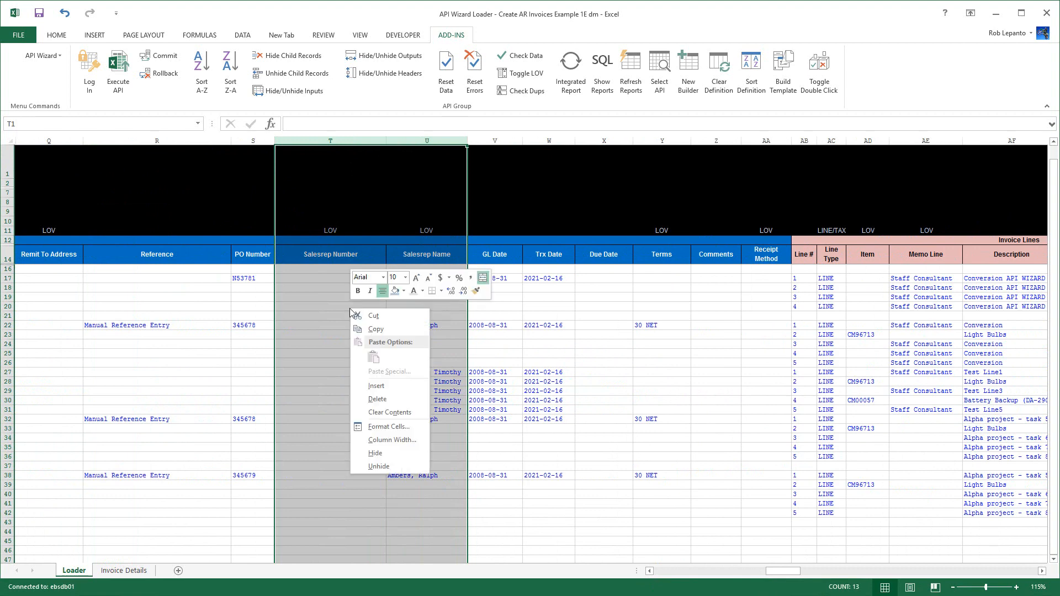
pyautogui.click(375, 453)
pyautogui.click(360, 445)
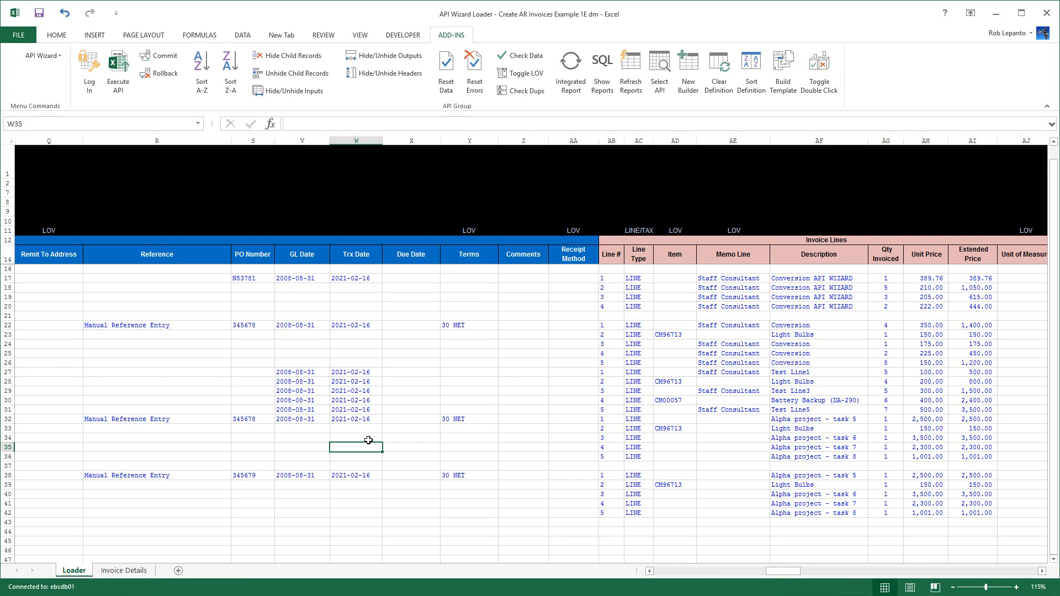
pyautogui.hotkey('ctrl', 'Home')
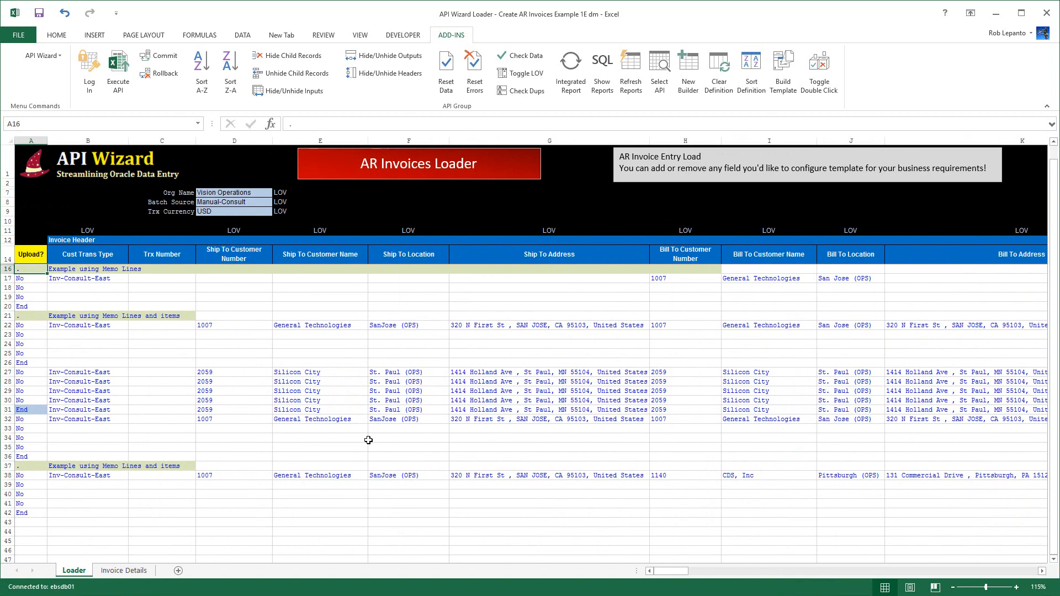